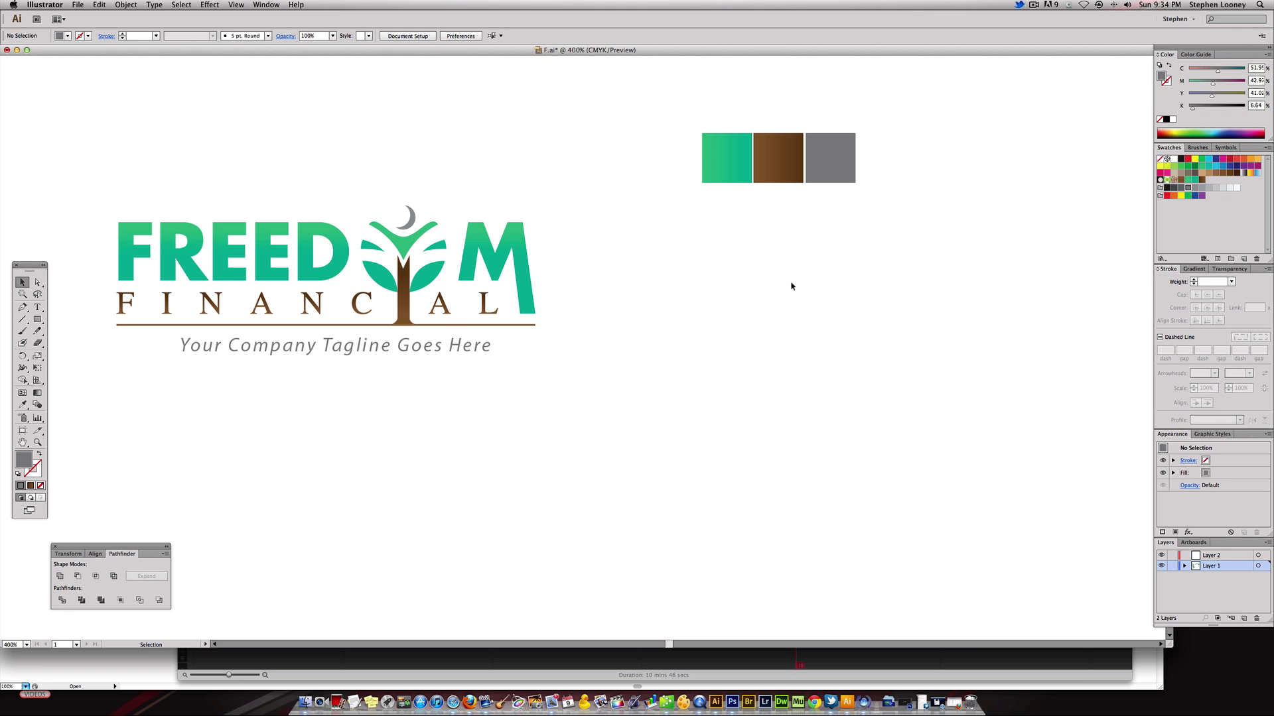
Step: Add the text "FREEDOM" in the empty area below the colour swatches, beside the finished logo
click(38, 308)
click(657, 279)
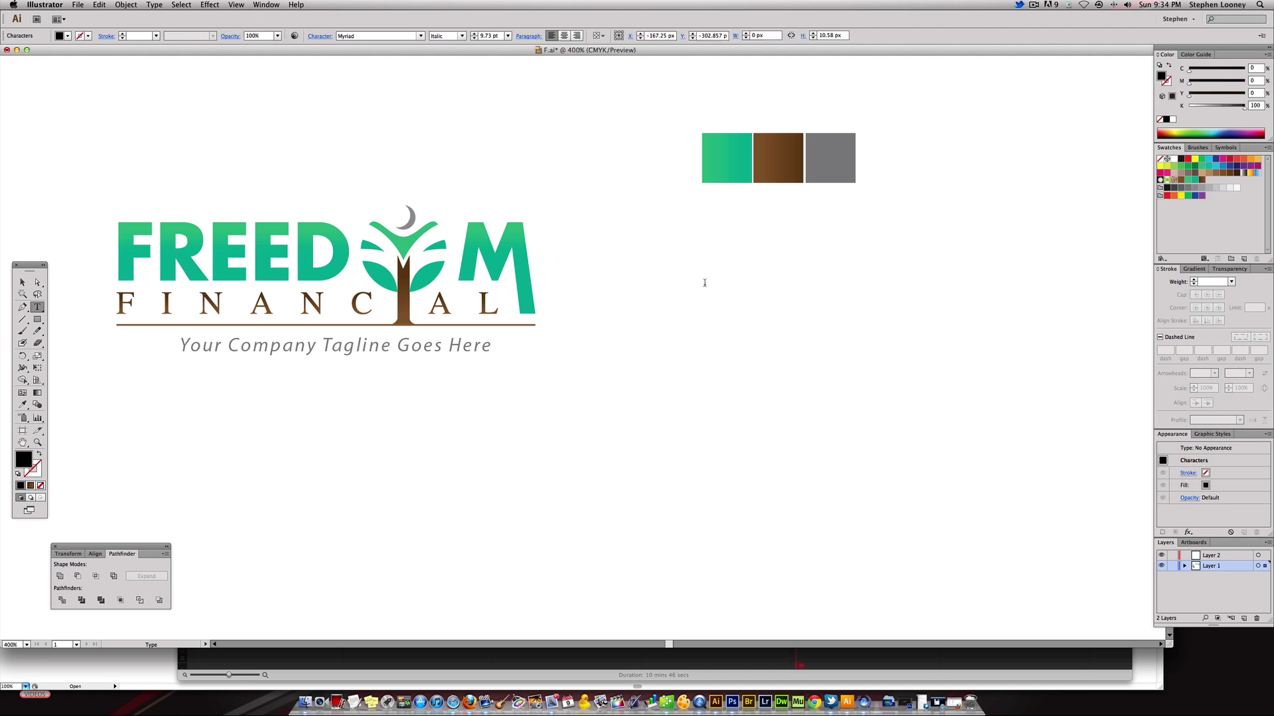
text(FREEDOM)
Step: Change the font of the whole FREEDOM text to Futura-Bold
key(super+a)
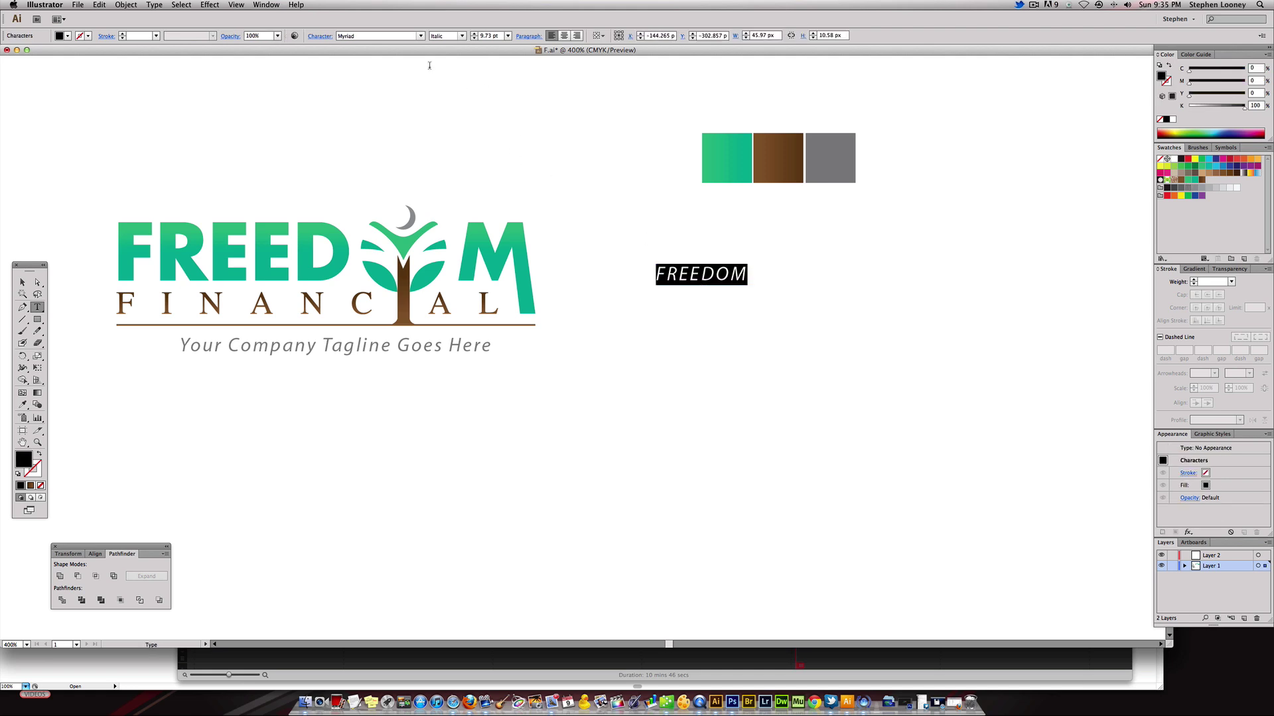
click(422, 36)
scroll(423, 76, up, 10)
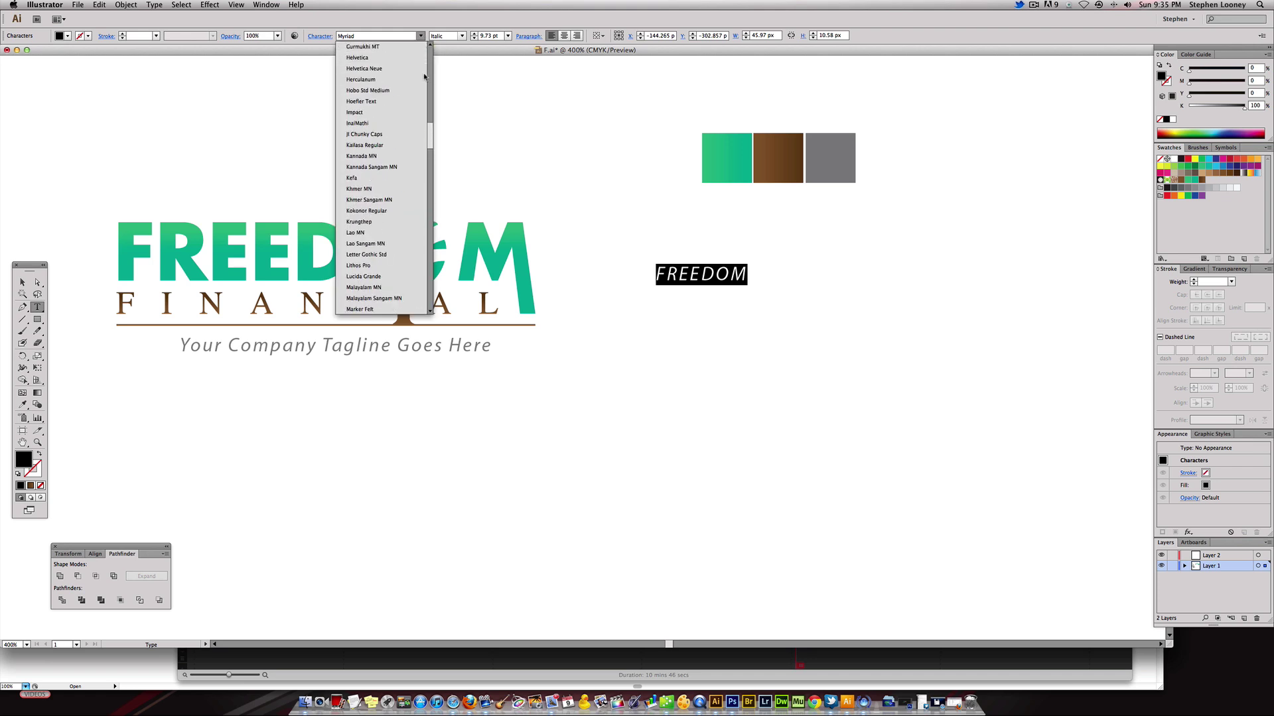
drag(429, 139, 429, 106)
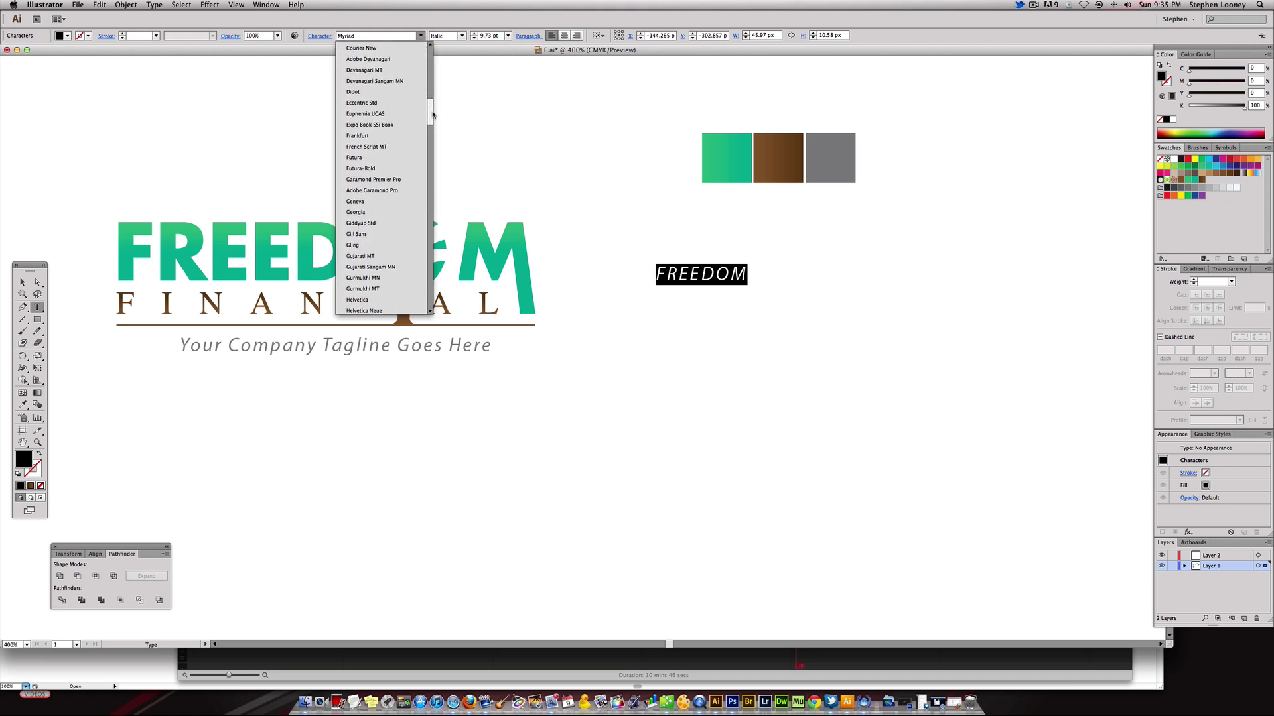
click(372, 166)
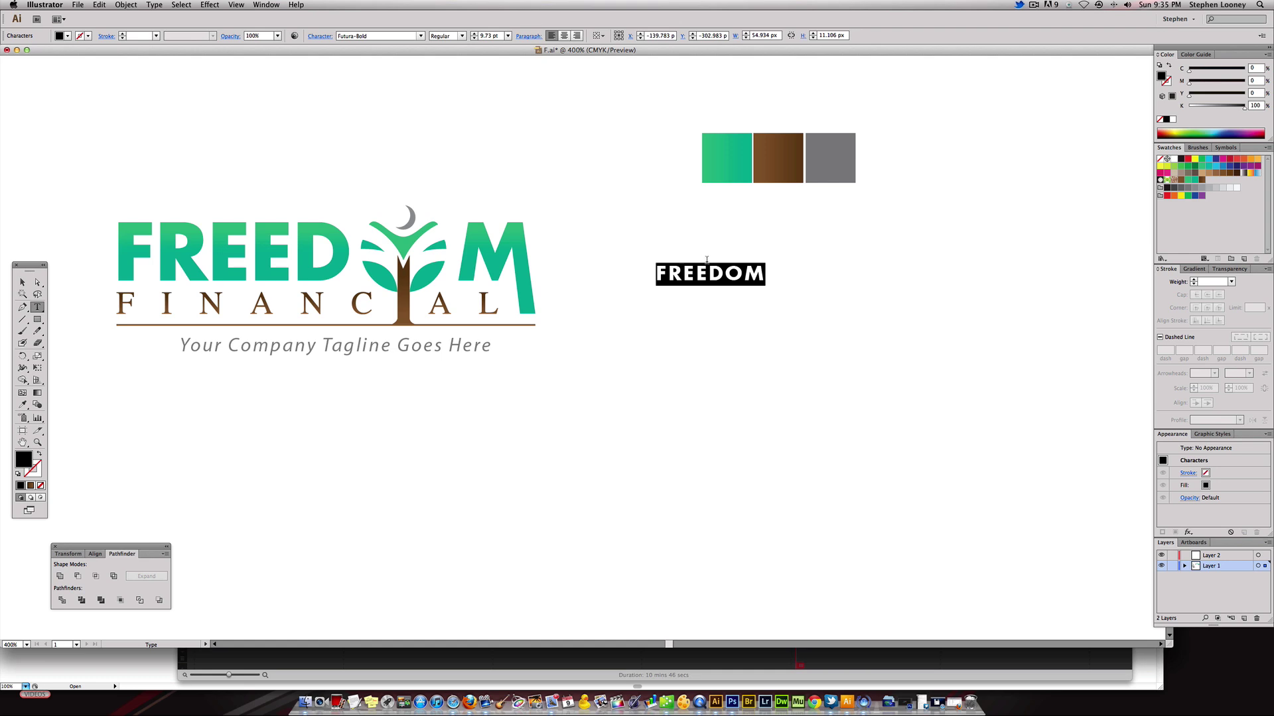
key(Escape)
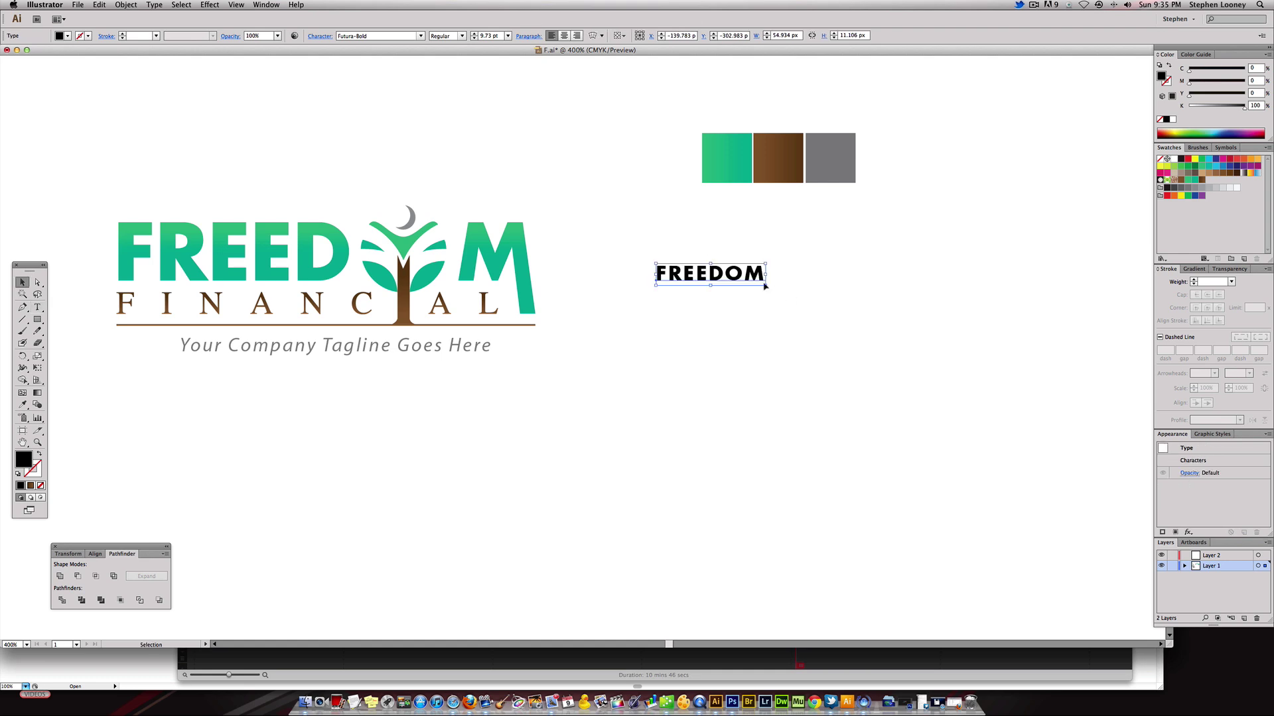
Step: Scale the FREEDOM text up to about 32 pt beneath the swatches and set its tracking to 0
drag(766, 287, 1012, 421)
drag(876, 303, 857, 295)
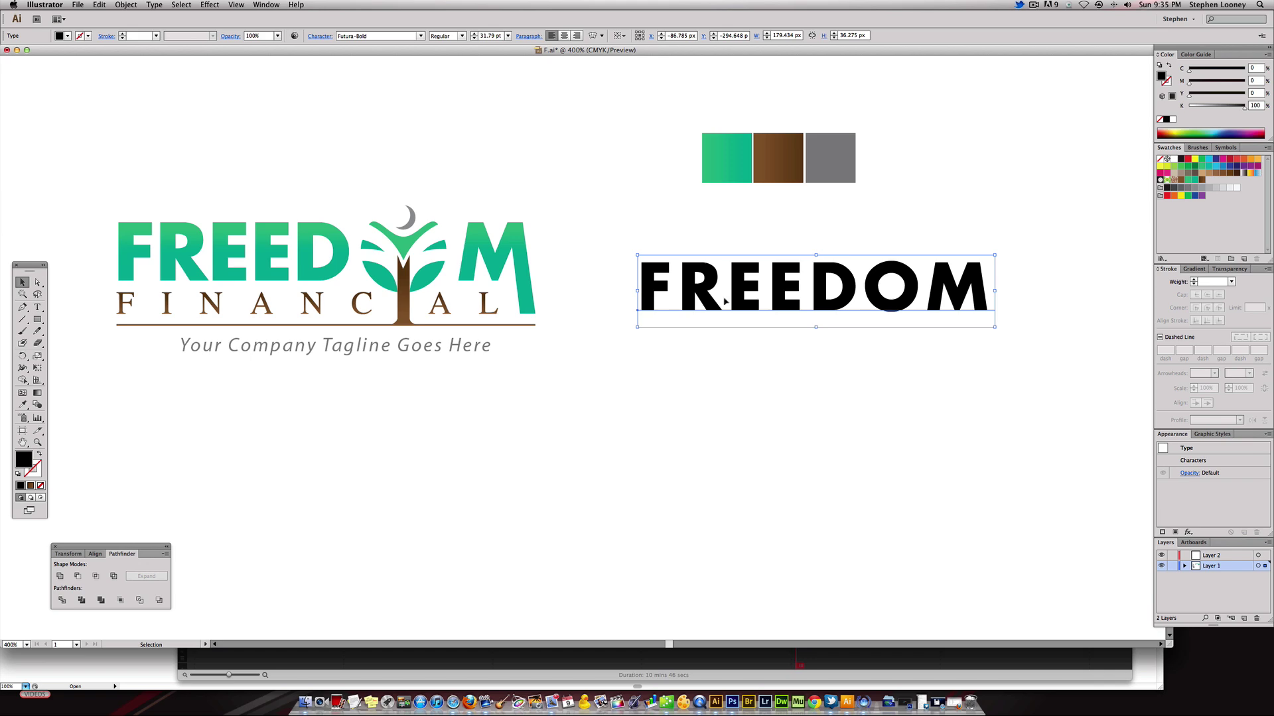
click(319, 36)
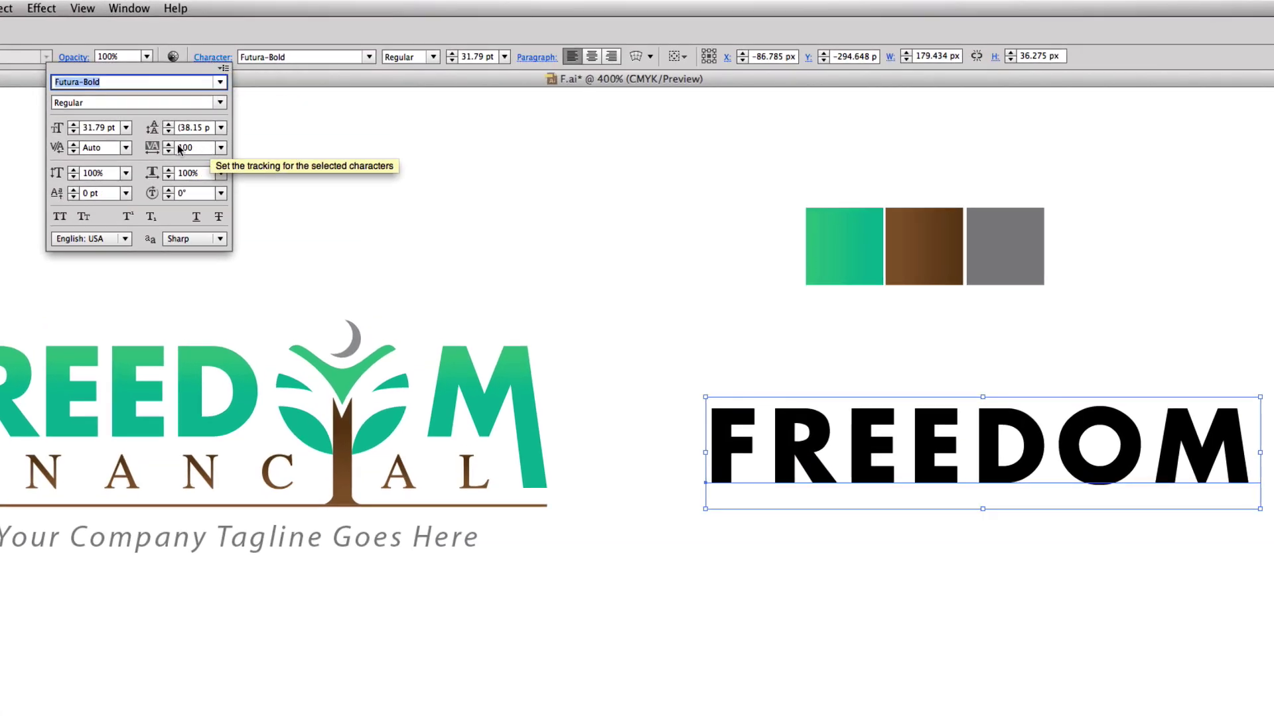
click(220, 147)
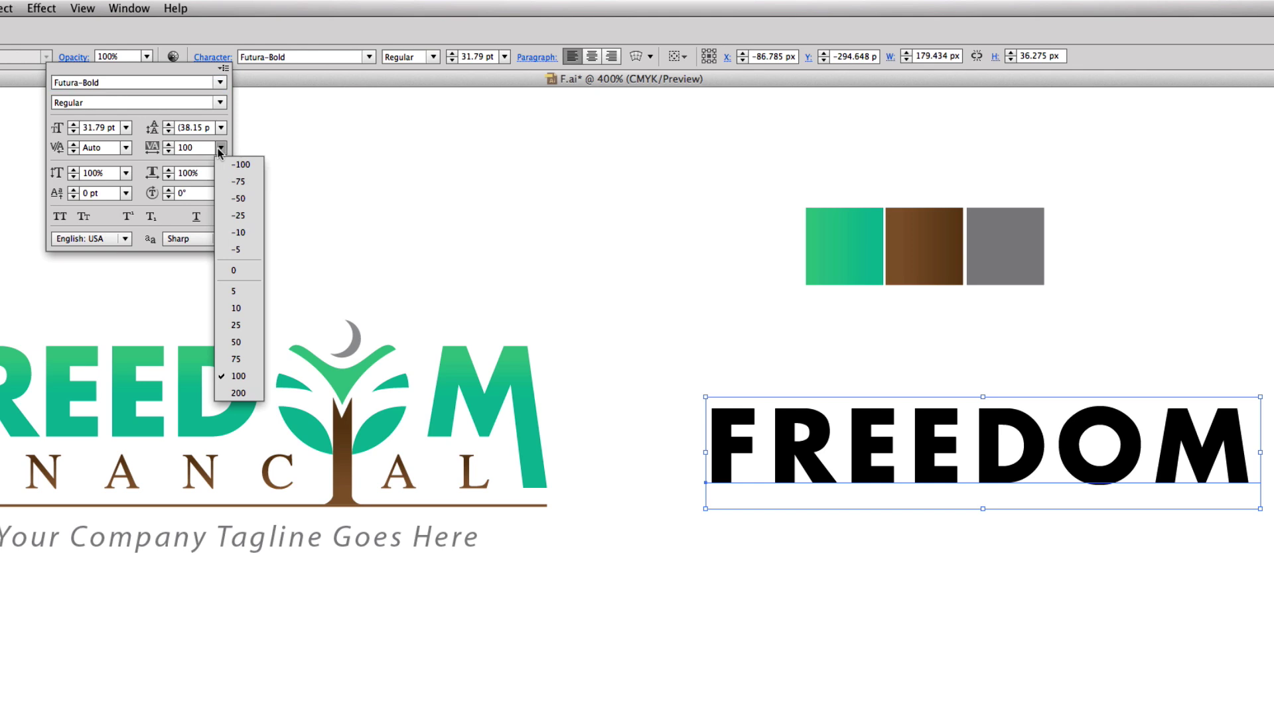
click(231, 268)
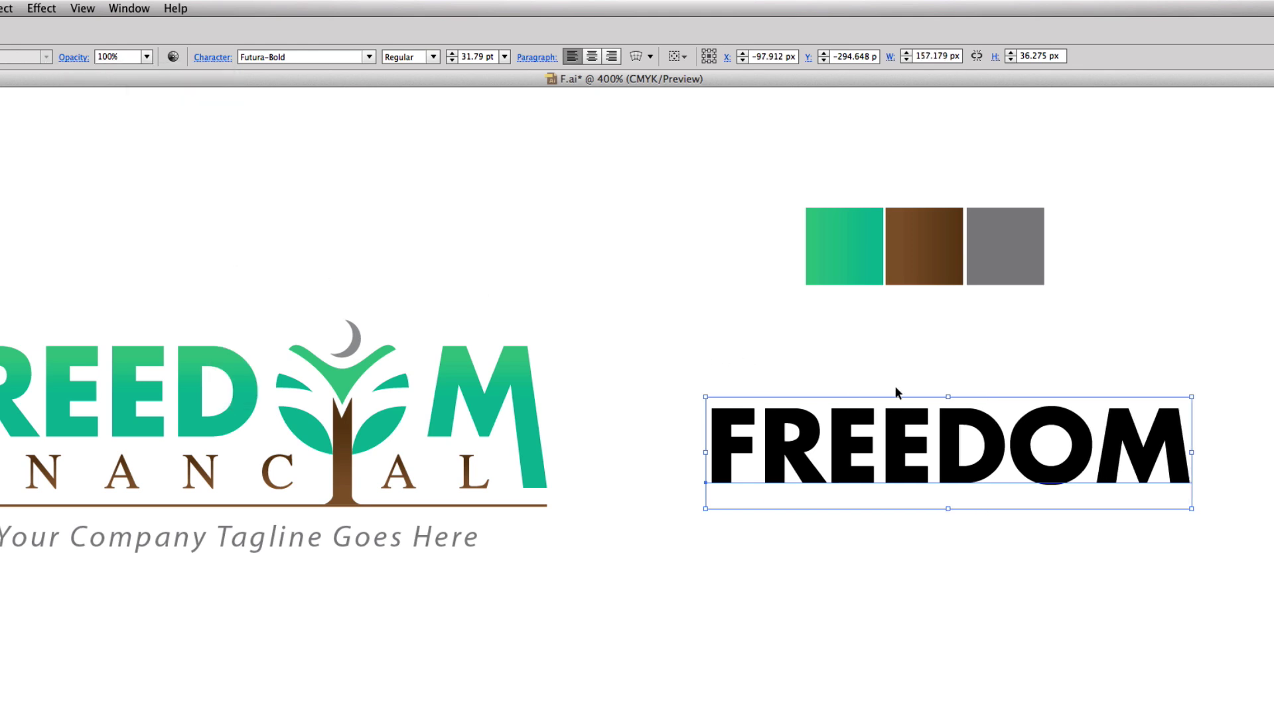
click(873, 371)
click(911, 415)
click(924, 512)
click(887, 467)
Step: Add a separate text object reading "FINANCIAL" directly below FREEDOM, starting at its left edge
key(t)
click(706, 538)
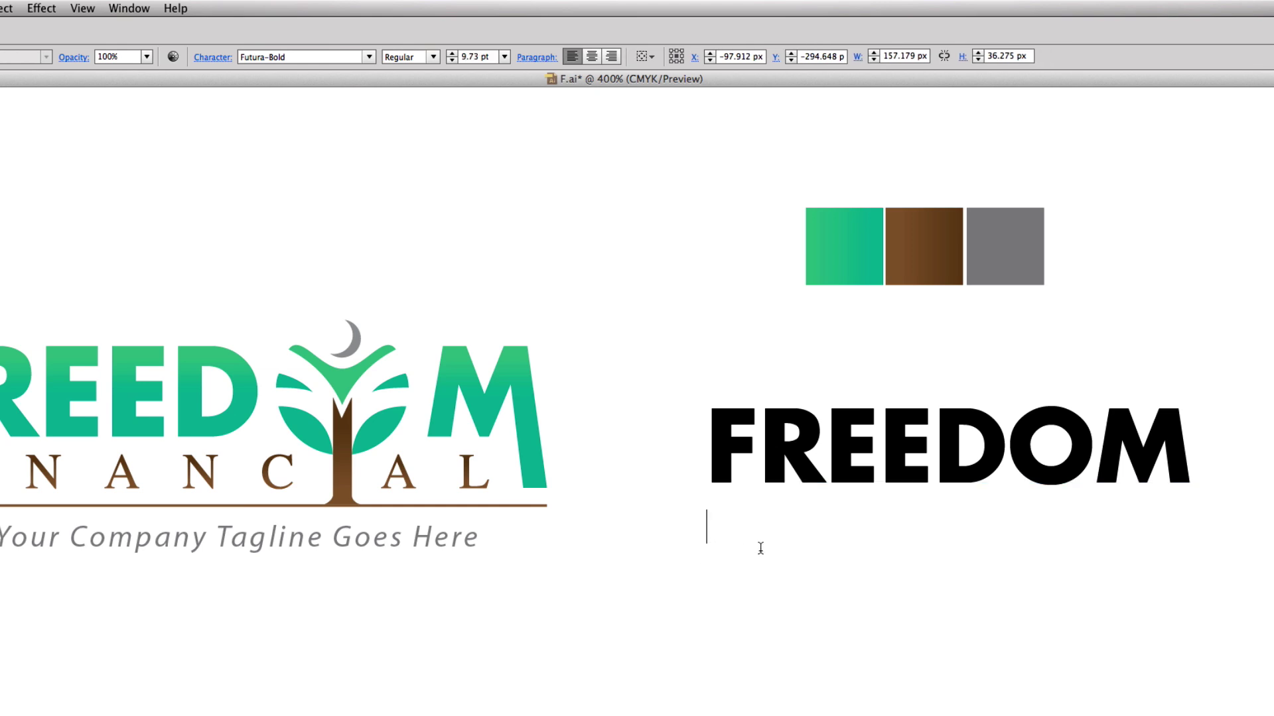
text(FIN)
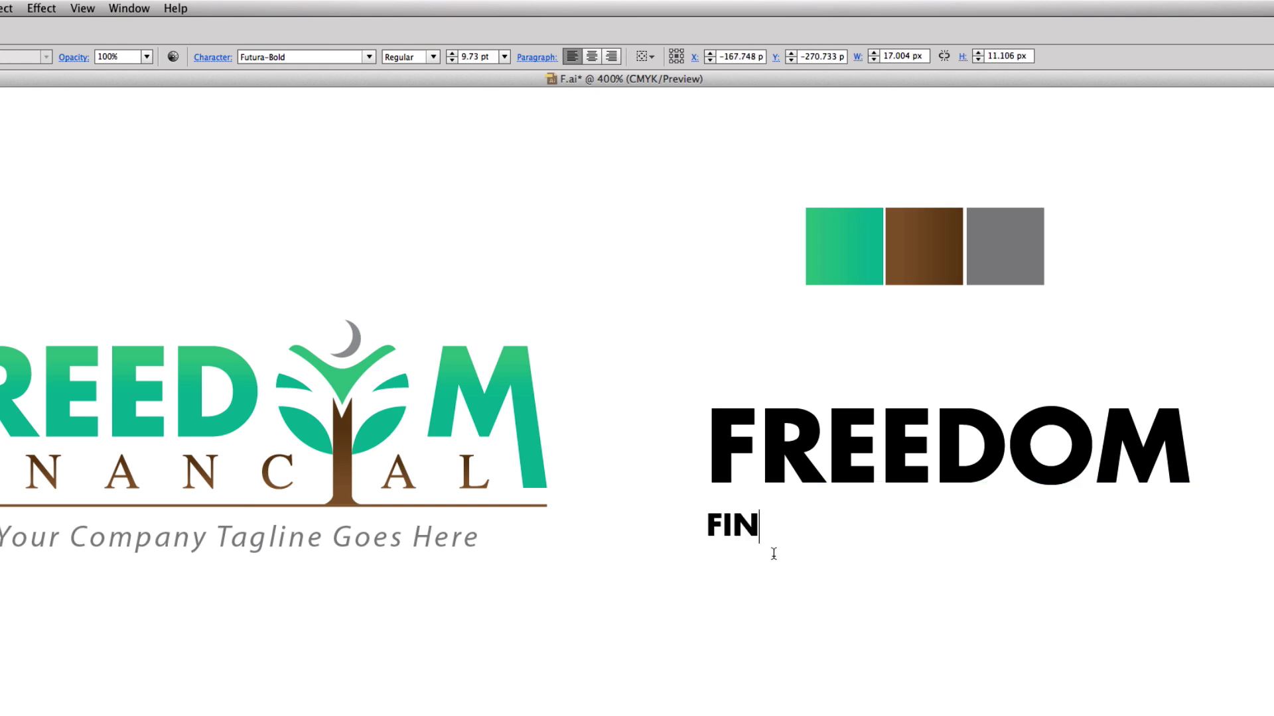
text(ANCIAL)
key(Escape)
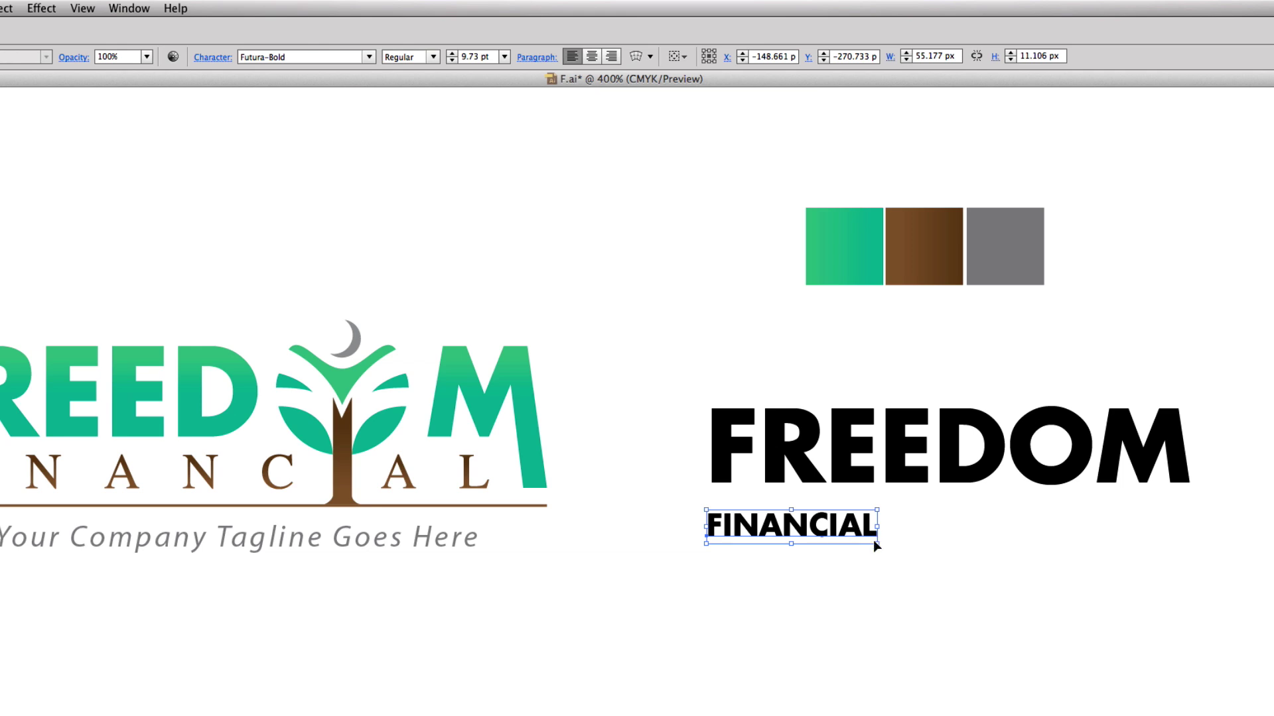
Step: Enlarge FINANCIAL to about 28 pt so it spans roughly the width of FREEDOM, and position it just beneath that word
drag(874, 544, 1198, 628)
drag(910, 560, 939, 560)
key(super+z)
drag(861, 554, 861, 527)
drag(864, 547, 865, 557)
key(super+shift+a)
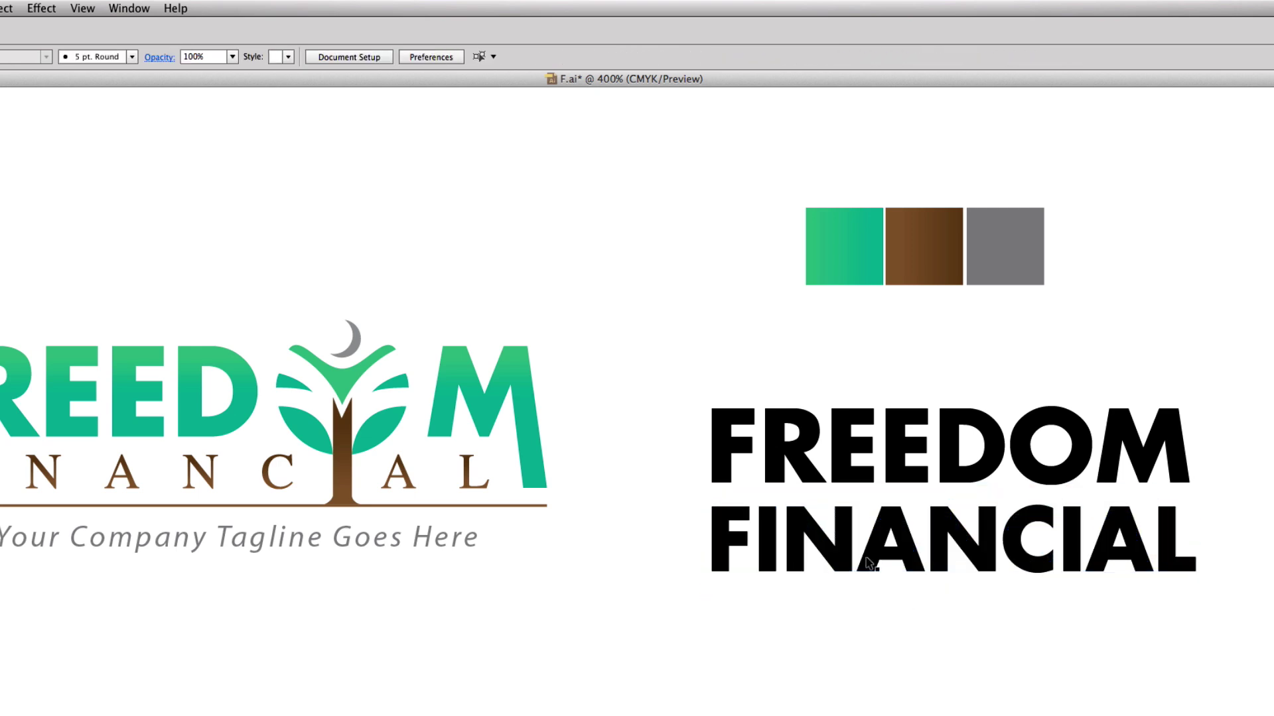
Step: Change the font of the FINANCIAL text to Times New Roman
click(869, 562)
click(292, 58)
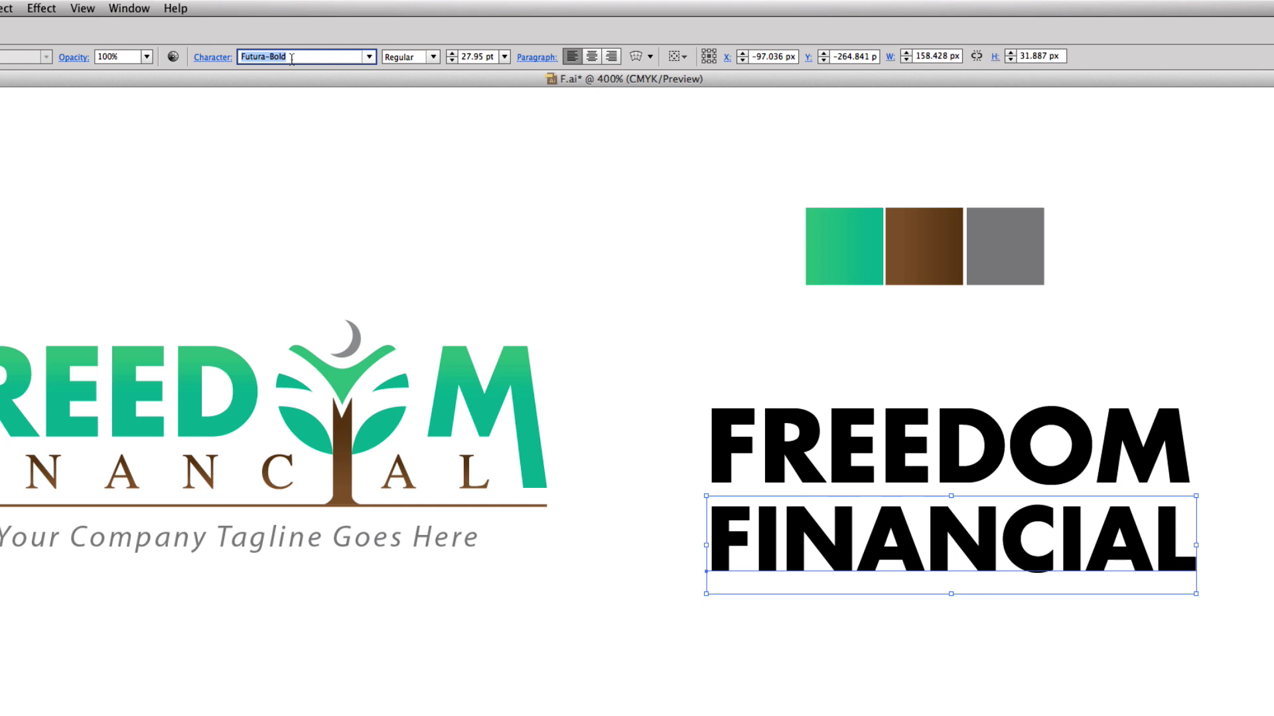
text(Times)
key(Return)
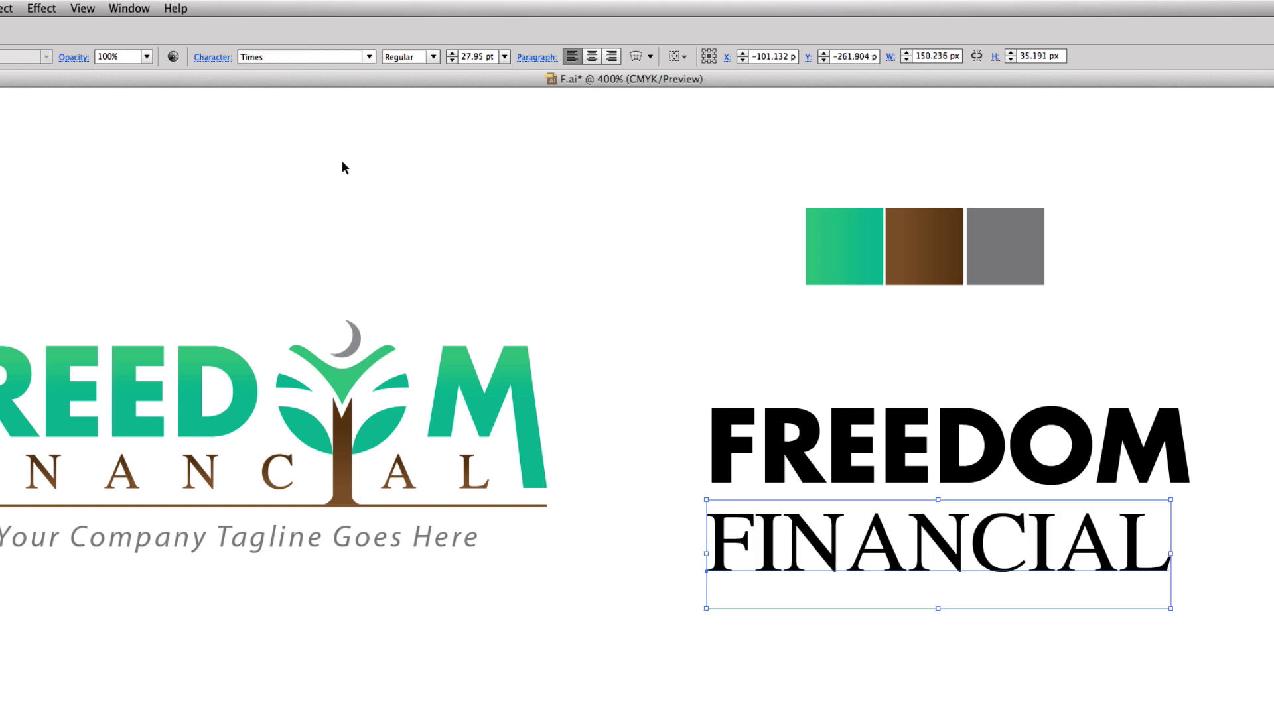
click(369, 58)
click(354, 97)
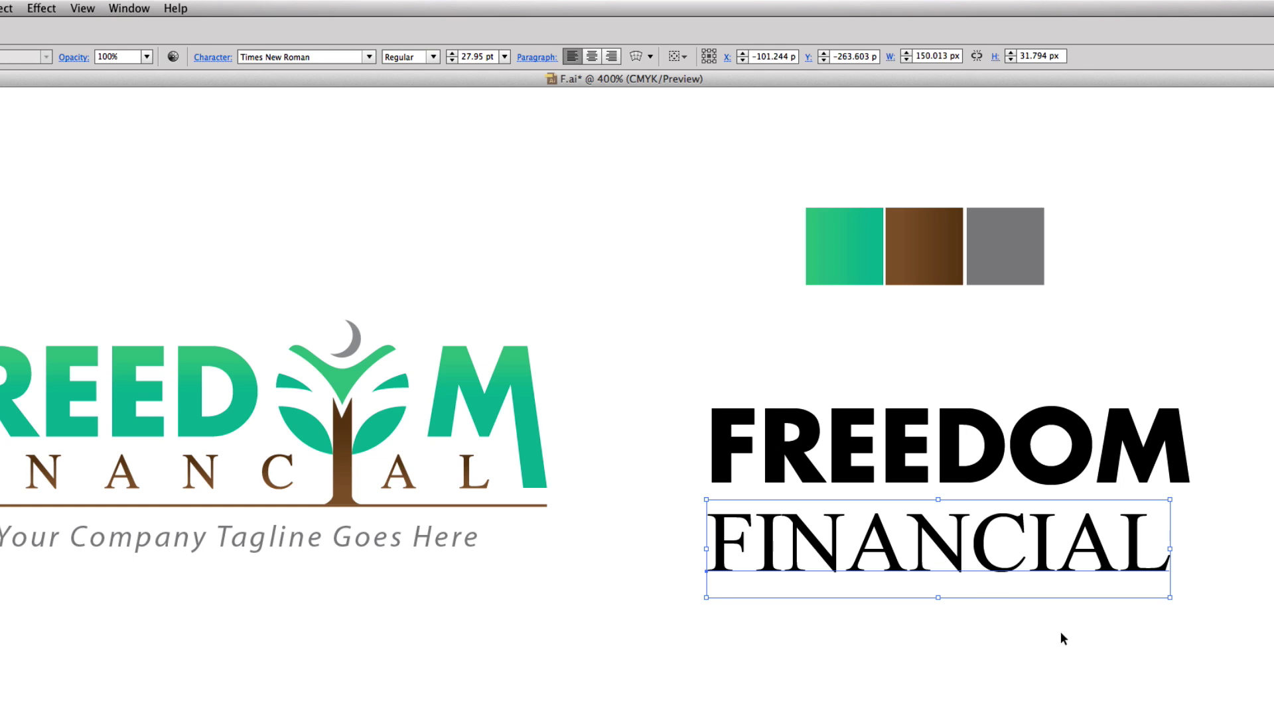
Step: Scale the FINANCIAL text down proportionally to about 15.5 pt, keeping its left edge under the F of FREEDOM
key(a)
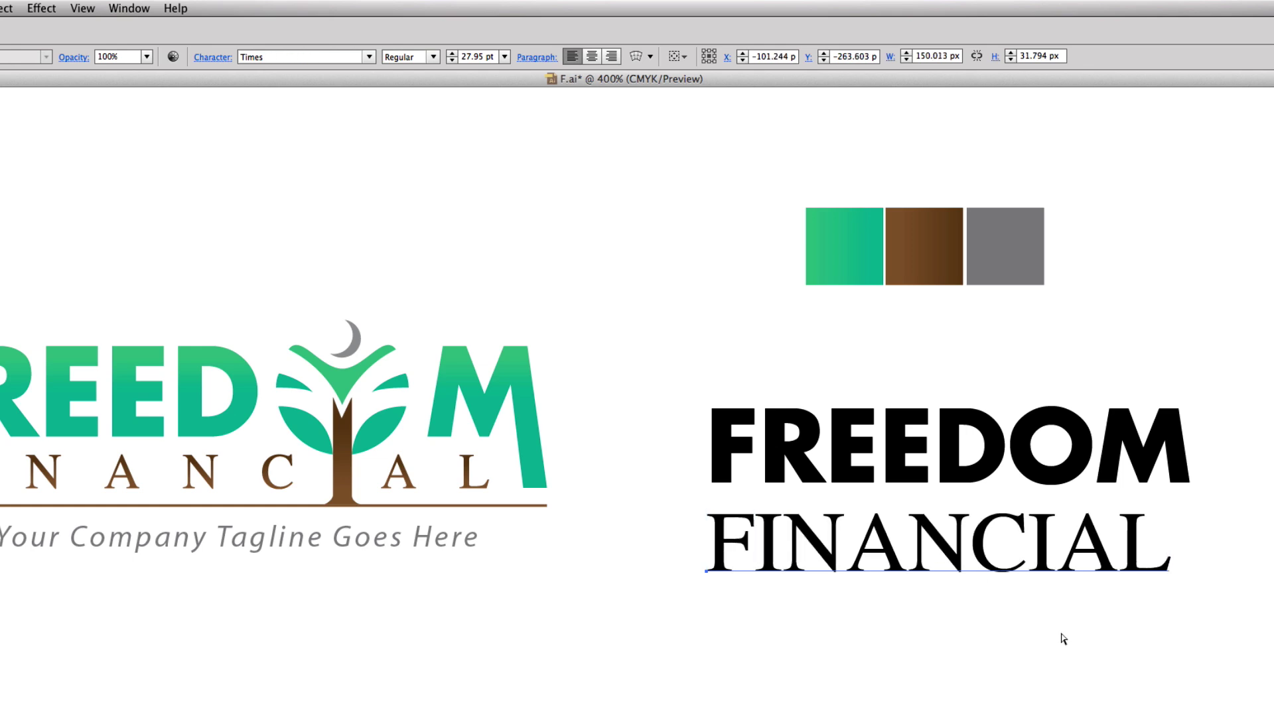
key(v)
click(1060, 632)
click(1046, 546)
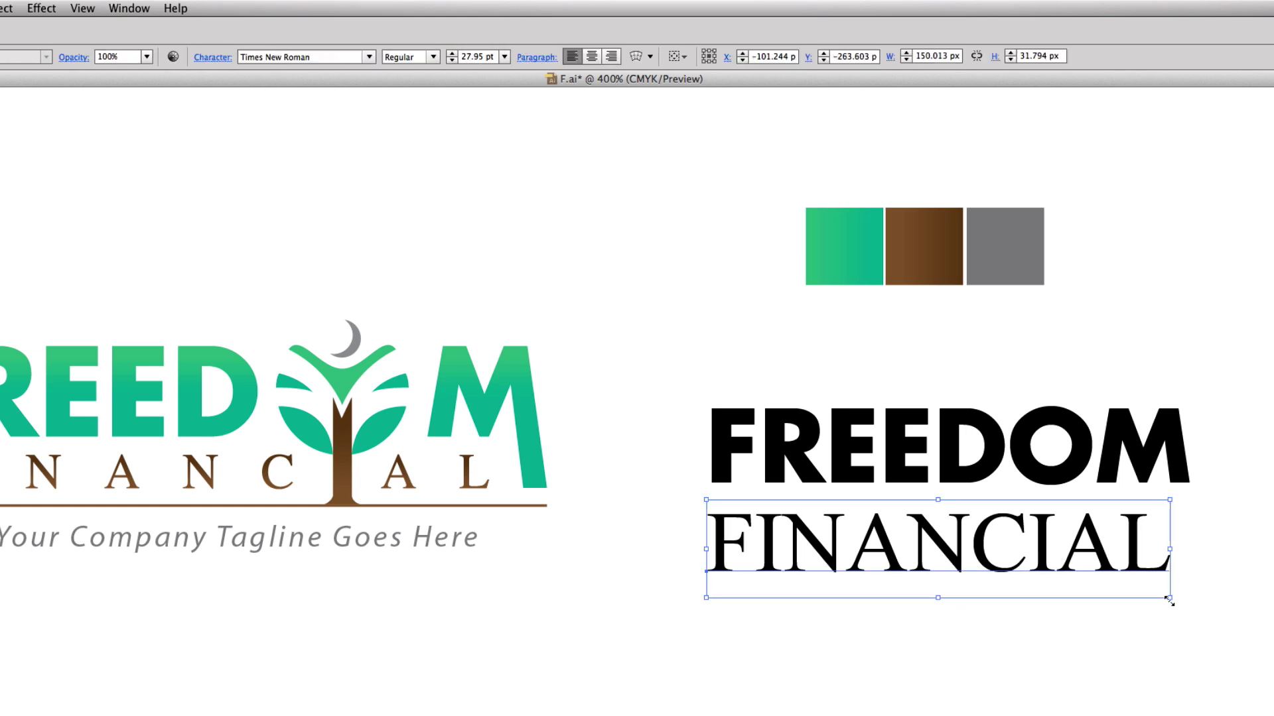
drag(1169, 598, 973, 591)
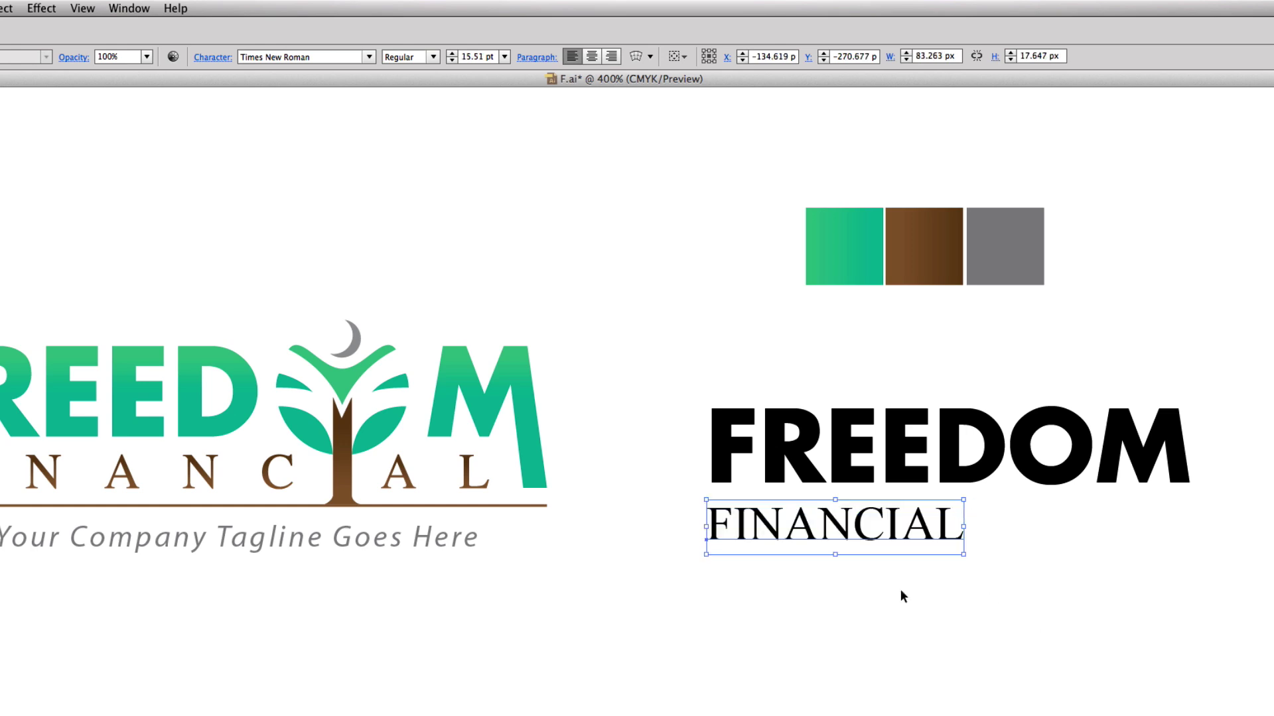
Step: Increase the tracking of FINANCIAL to 616 so its letters spread across the width of FREEDOM
click(212, 58)
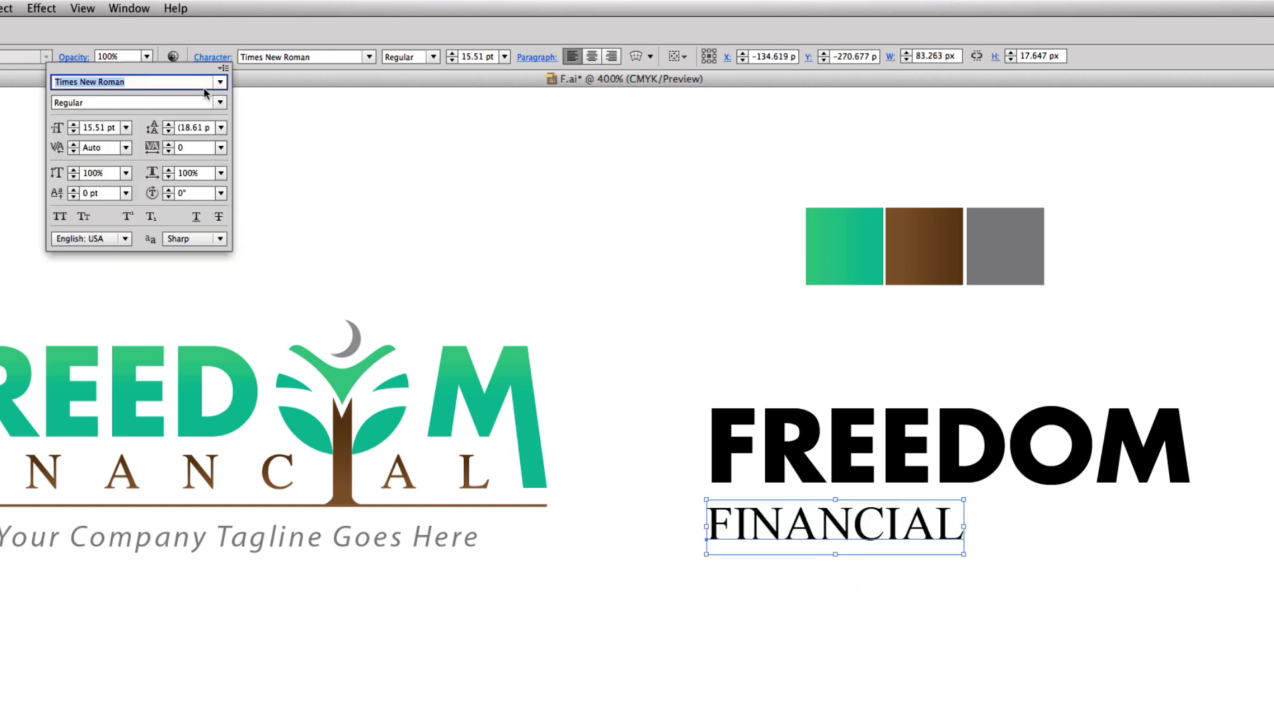
click(191, 150)
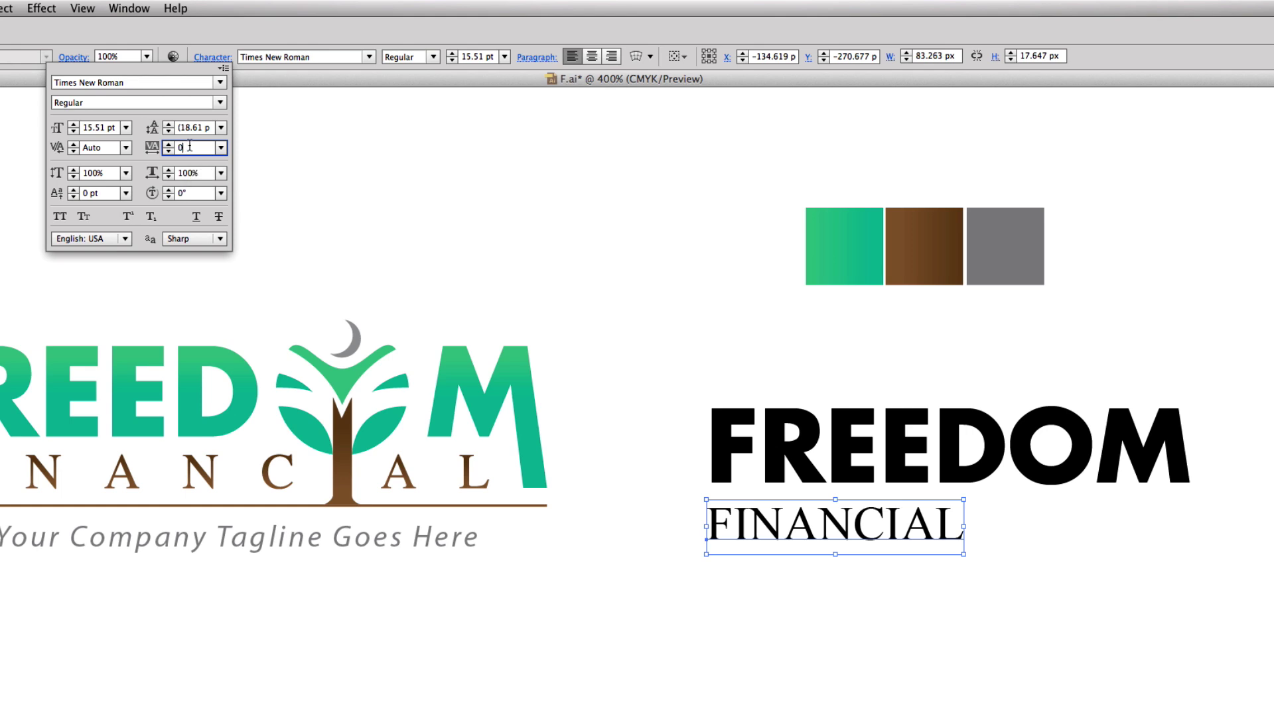
key(Up)
key(shift+Up)
key(shift+Up)
key(shift+Up)
key(shift+Up)
key(shift+Up)
key(shift+Up)
key(shift+Up)
key(shift+Up)
key(shift+Up)
key(shift+Up)
key(shift+Up)
key(shift+Up)
key(shift+Up)
key(shift+Up)
key(shift+Up)
key(shift+Up)
key(shift+Up)
key(shift+Up)
key(shift+Up)
key(shift+Up)
key(shift+Up)
key(shift+Up)
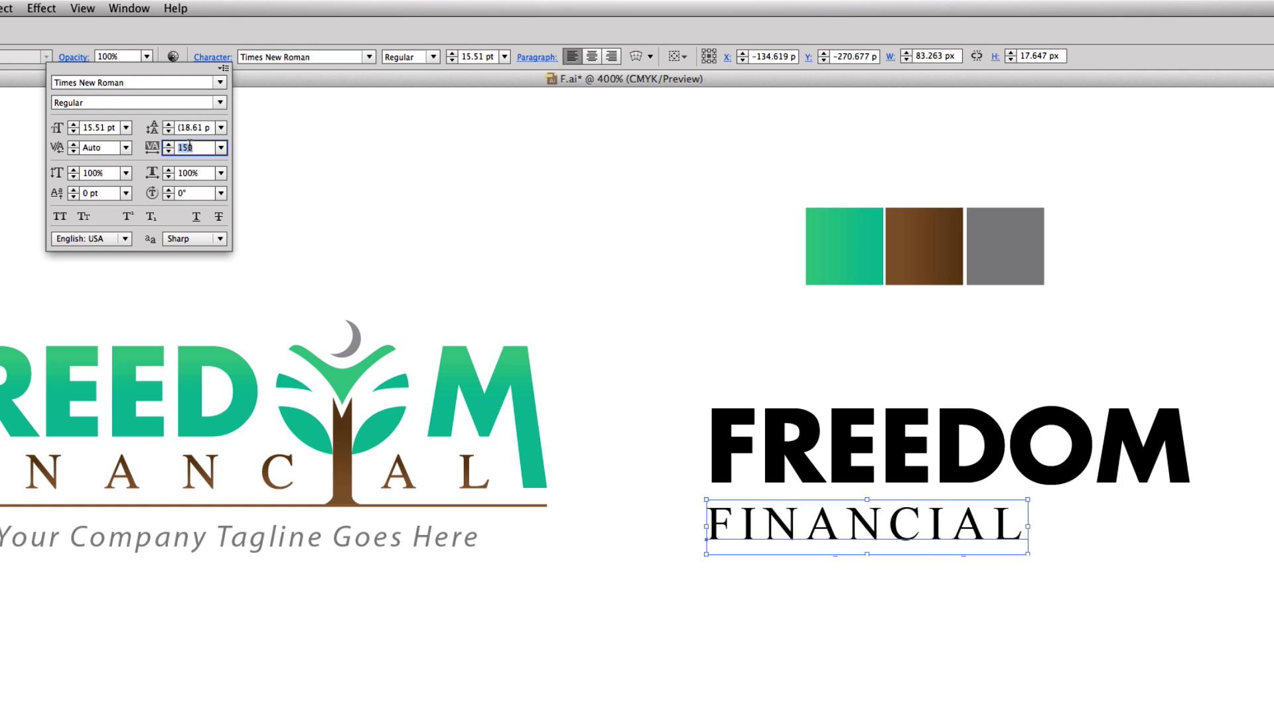
key(shift+Up)
key(shift+Up)
key(shift+Up)
key(shift+Up)
key(shift+Up)
key(shift+Up)
key(shift+Up)
key(shift+Up)
key(shift+Up)
key(shift+Up)
key(shift+Up)
key(shift+Up)
key(shift+Up)
key(shift+Up)
key(shift+Up)
key(shift+Up)
key(shift+Up)
key(shift+Up)
key(shift+Up)
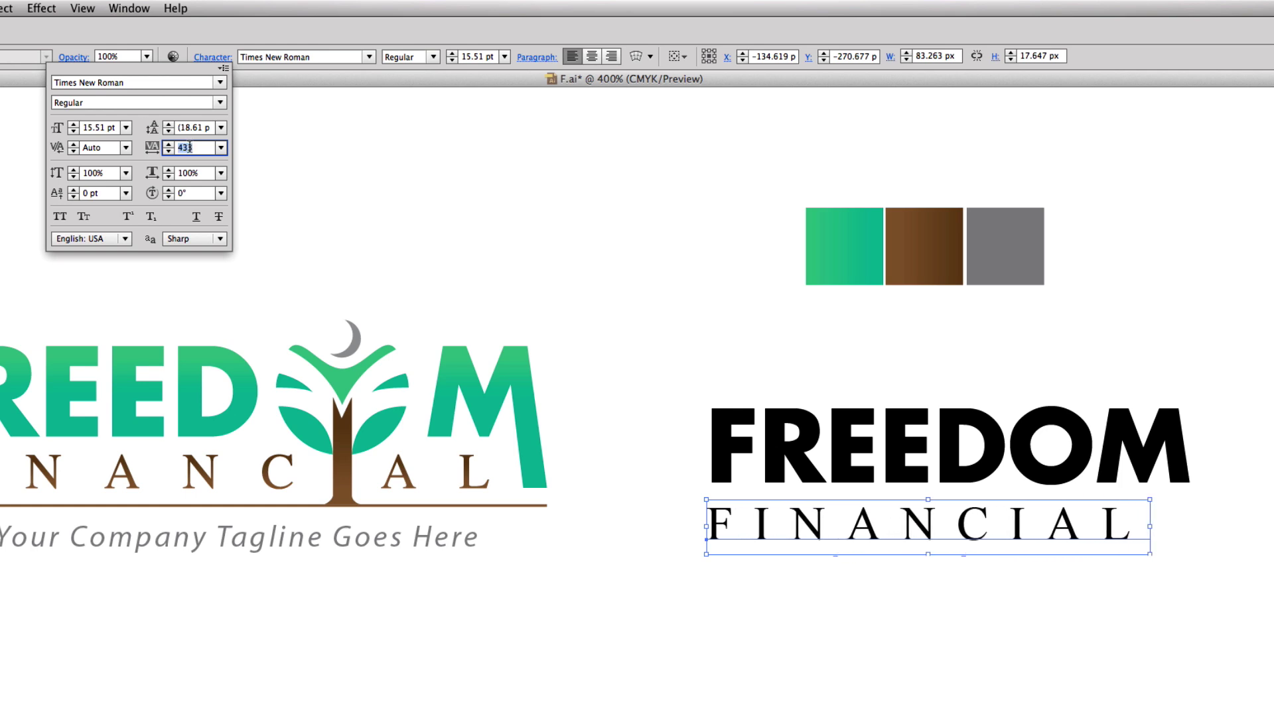
key(shift+Up)
key(shift+Up)
key(shift+Up)
key(shift+Up)
key(shift+Up)
key(shift+Up)
key(shift+Up)
key(shift+Up)
key(shift+Up)
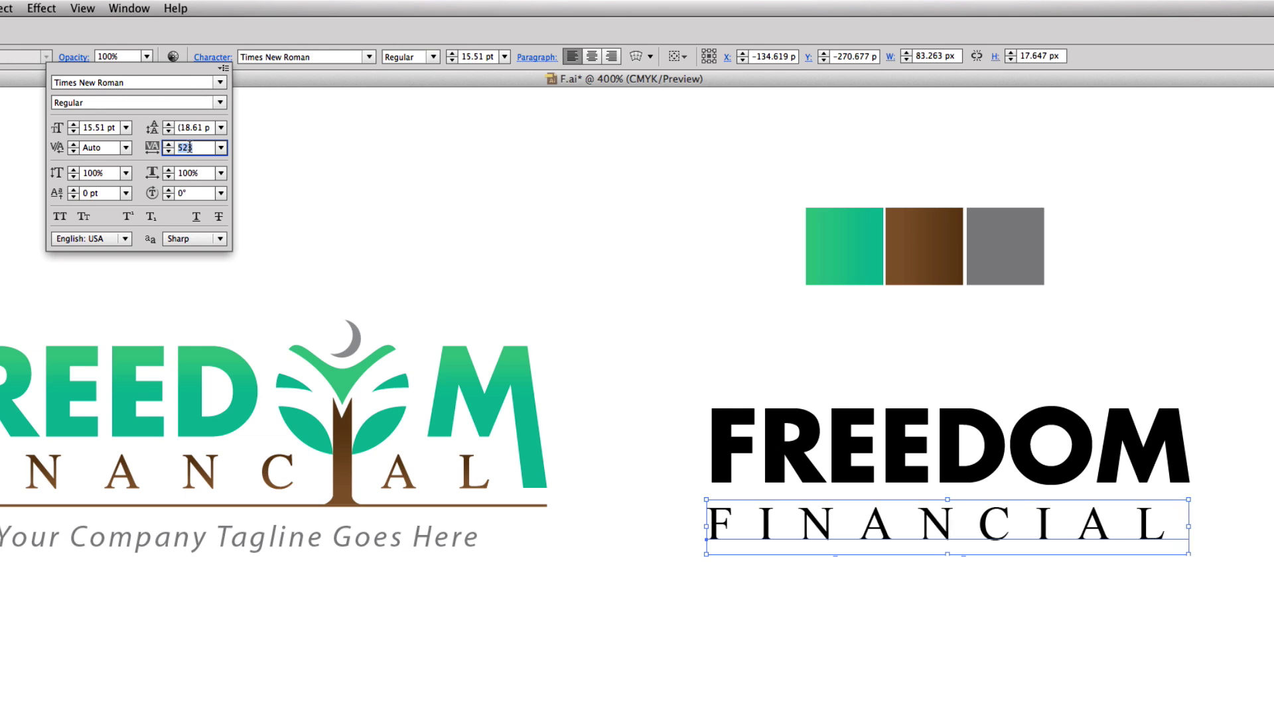
key(shift+Up)
key(shift+Up)
key(shift+Up)
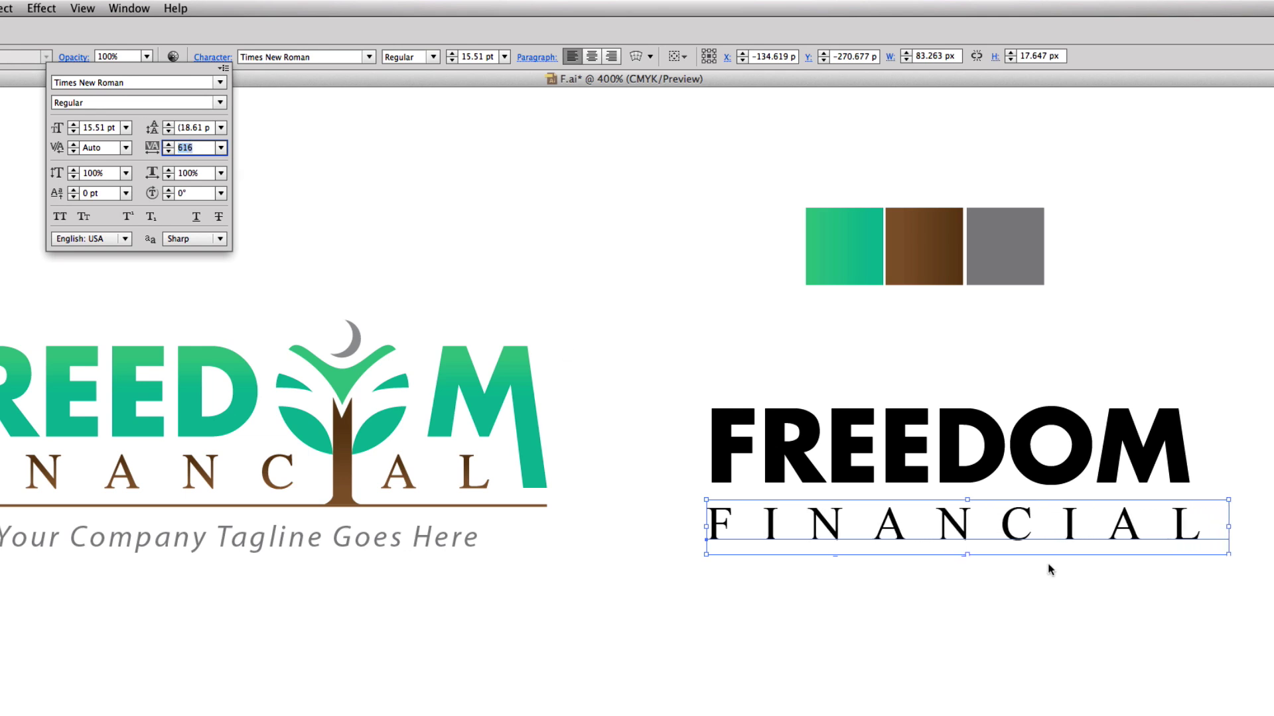
key(Return)
key(super+shift+a)
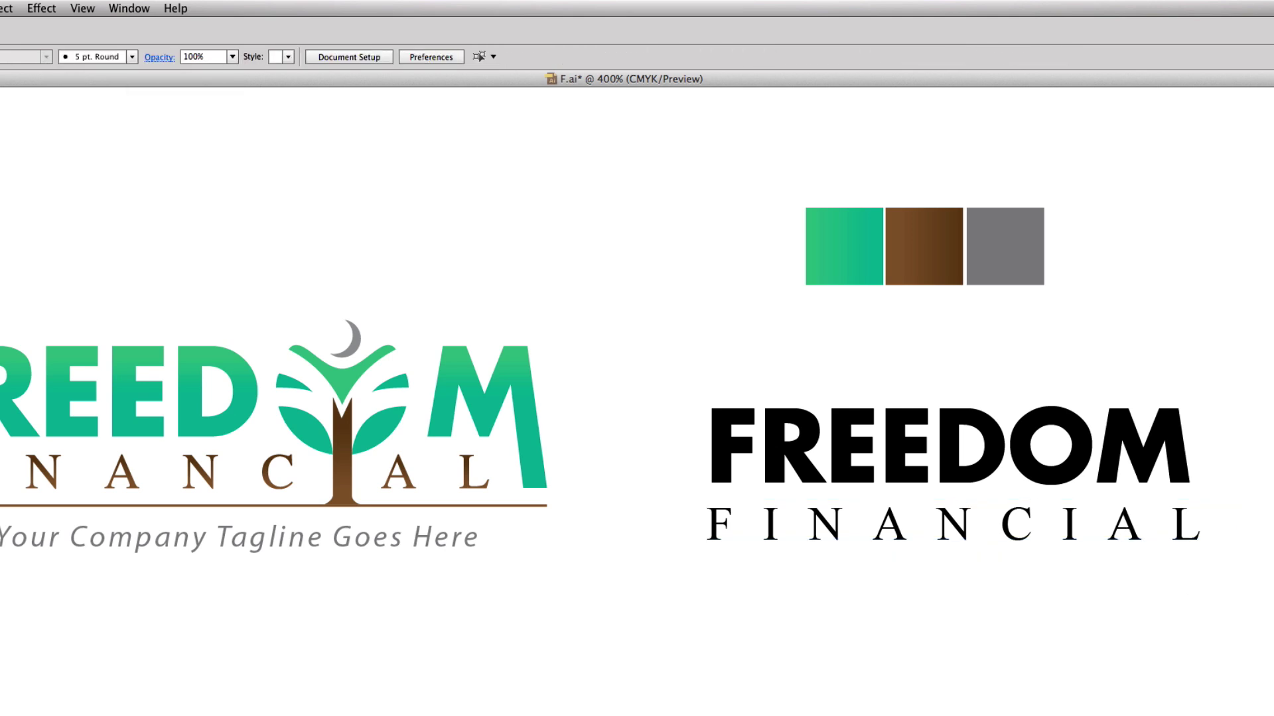
Step: Nudge FINANCIAL into line with the left edge of FREEDOM and scale it down slightly to fit the word's width
click(974, 514)
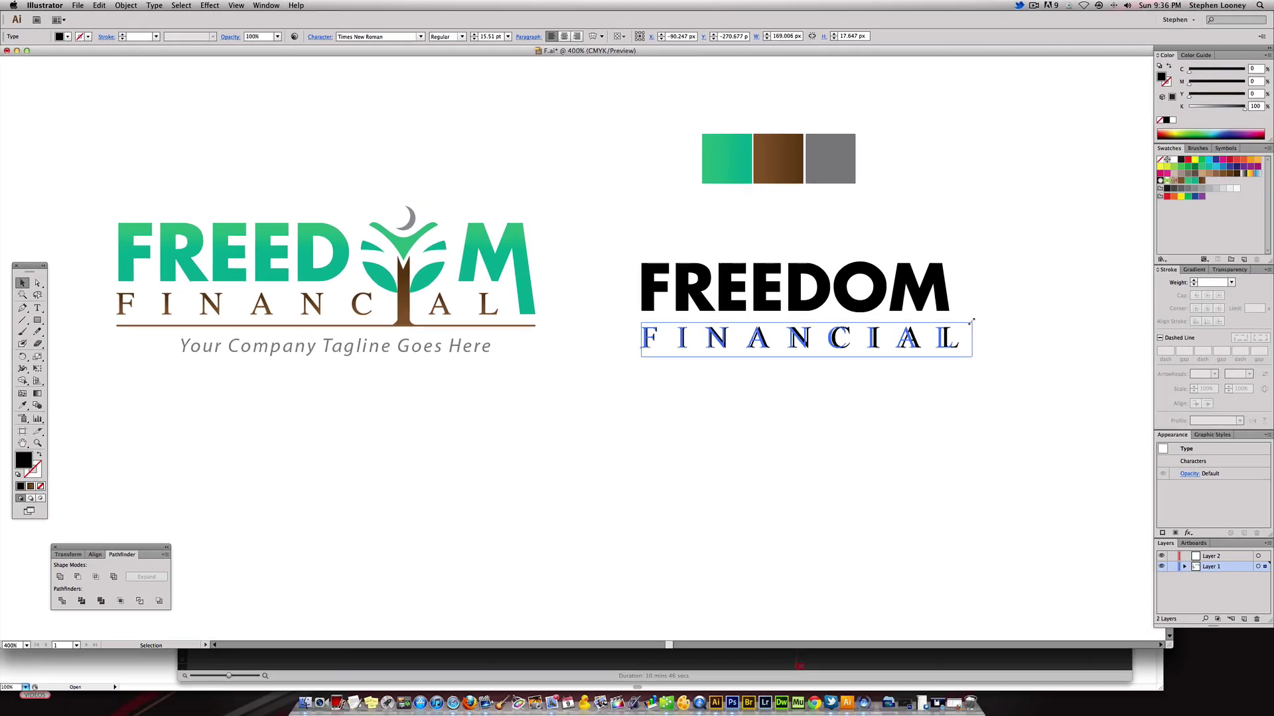
drag(972, 322, 972, 323)
click(1009, 330)
drag(846, 347, 769, 357)
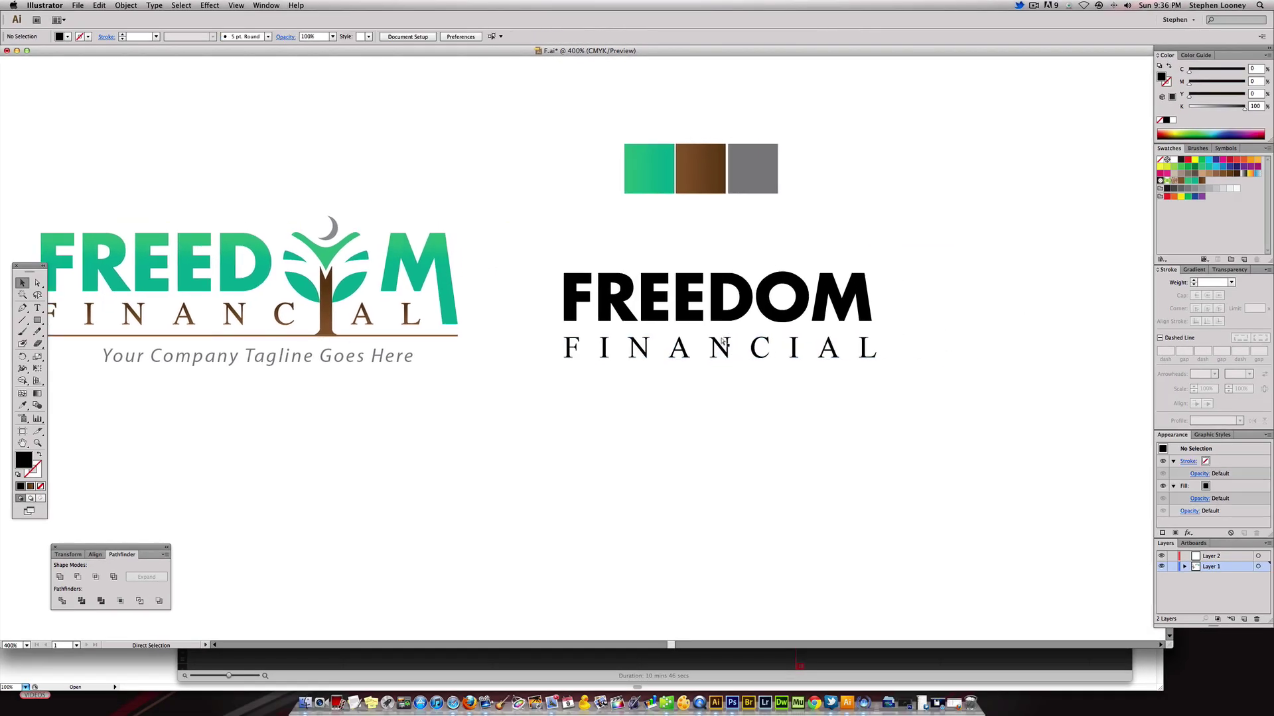
click(724, 341)
click(856, 298)
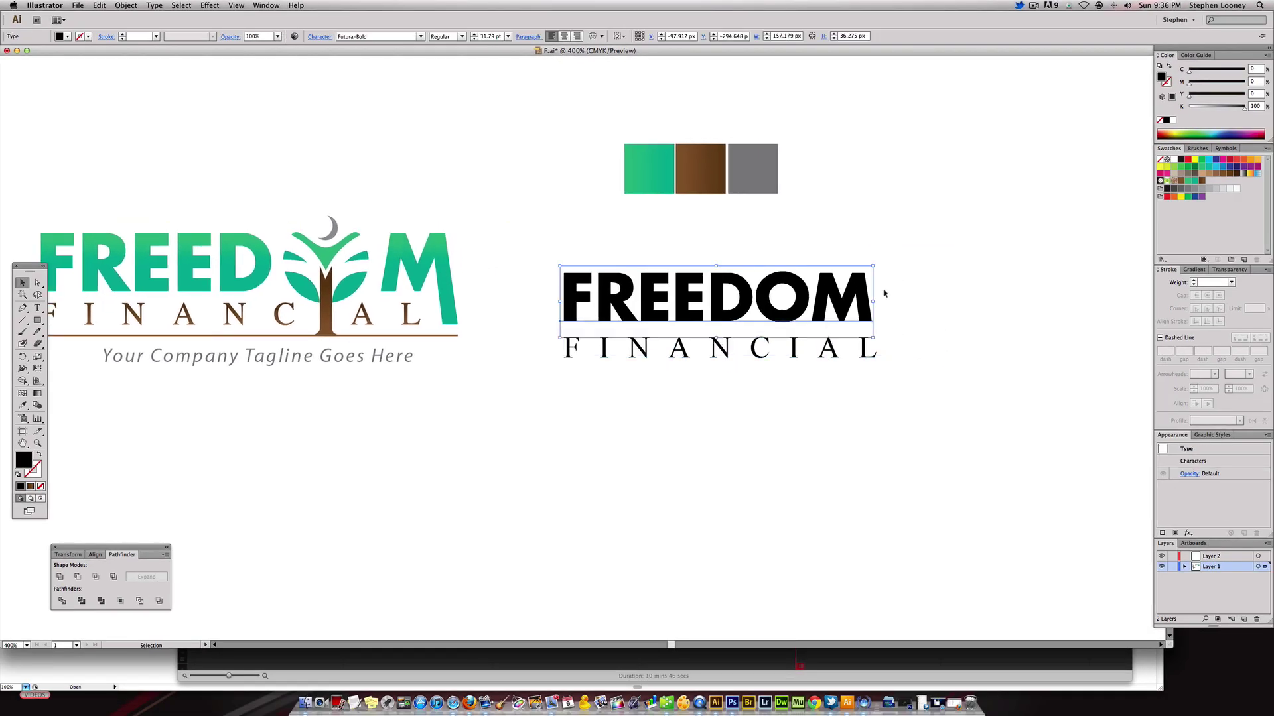
double_click(829, 292)
double_click(830, 292)
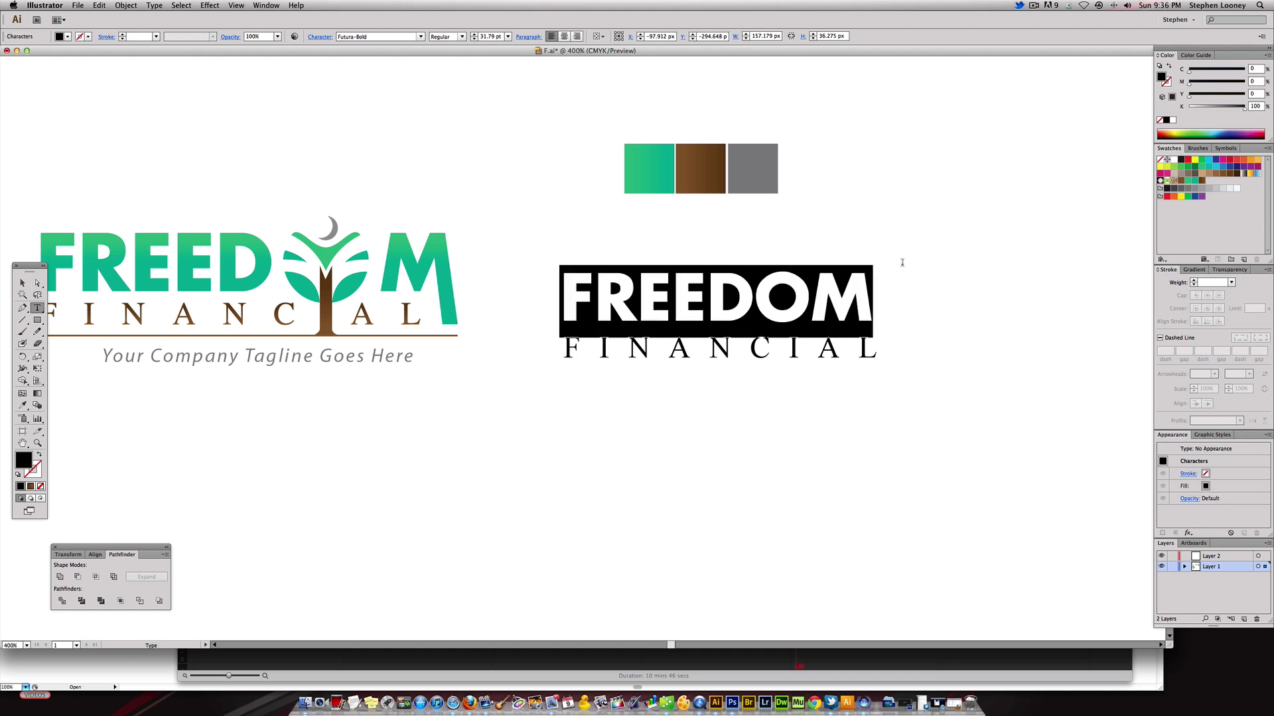
key(Escape)
click(946, 265)
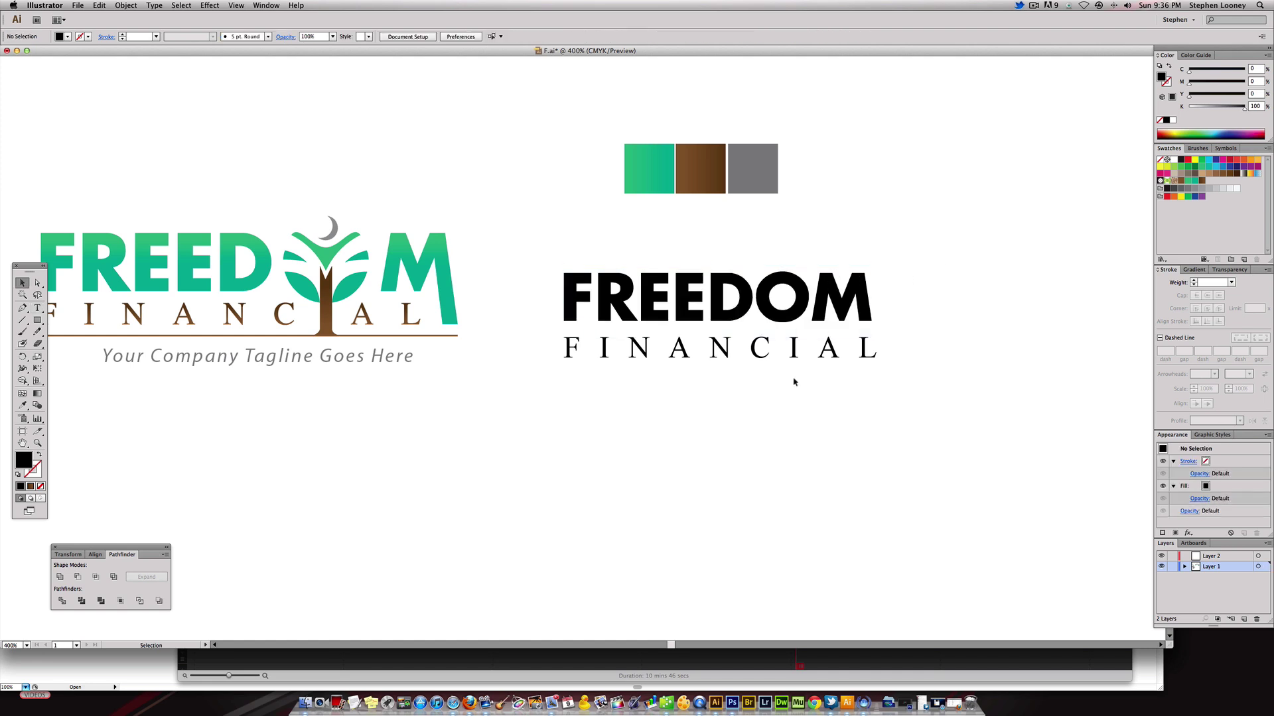
Step: Scale the FINANCIAL text down proportionally to about 14.6 pt so it fits within the width of FREEDOM
key(space)
drag(722, 313, 748, 313)
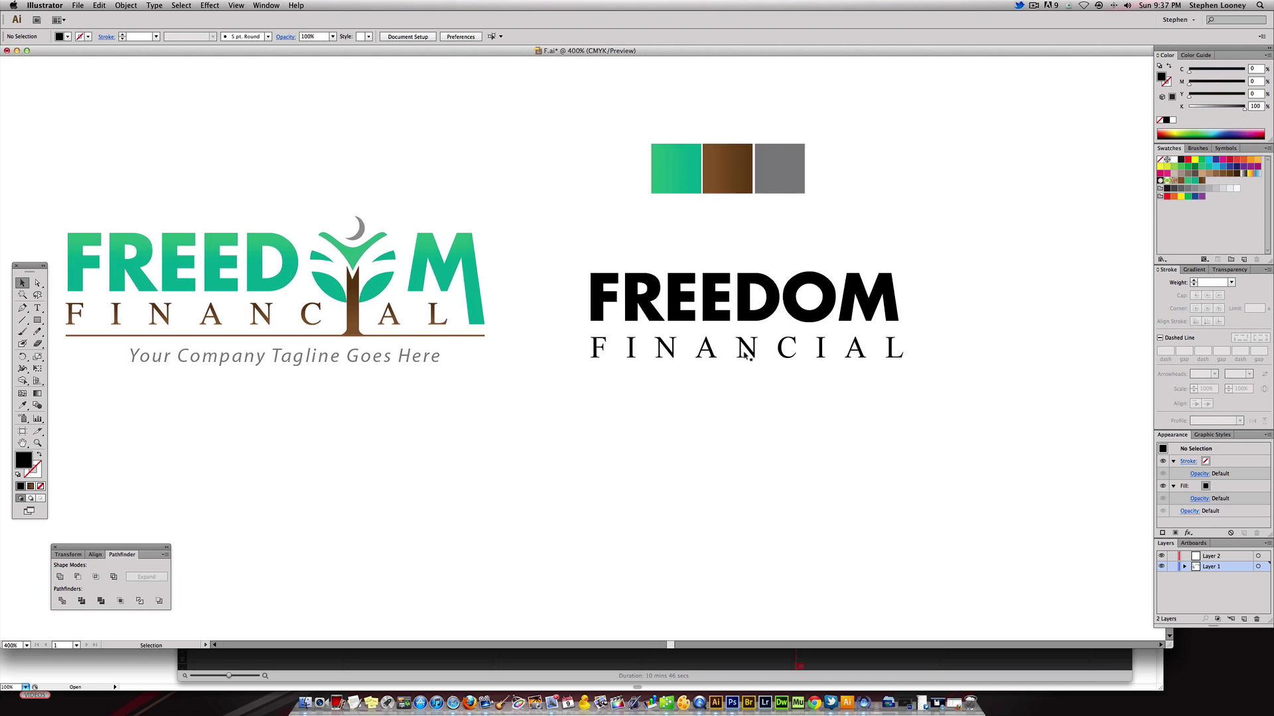
drag(736, 412, 741, 423)
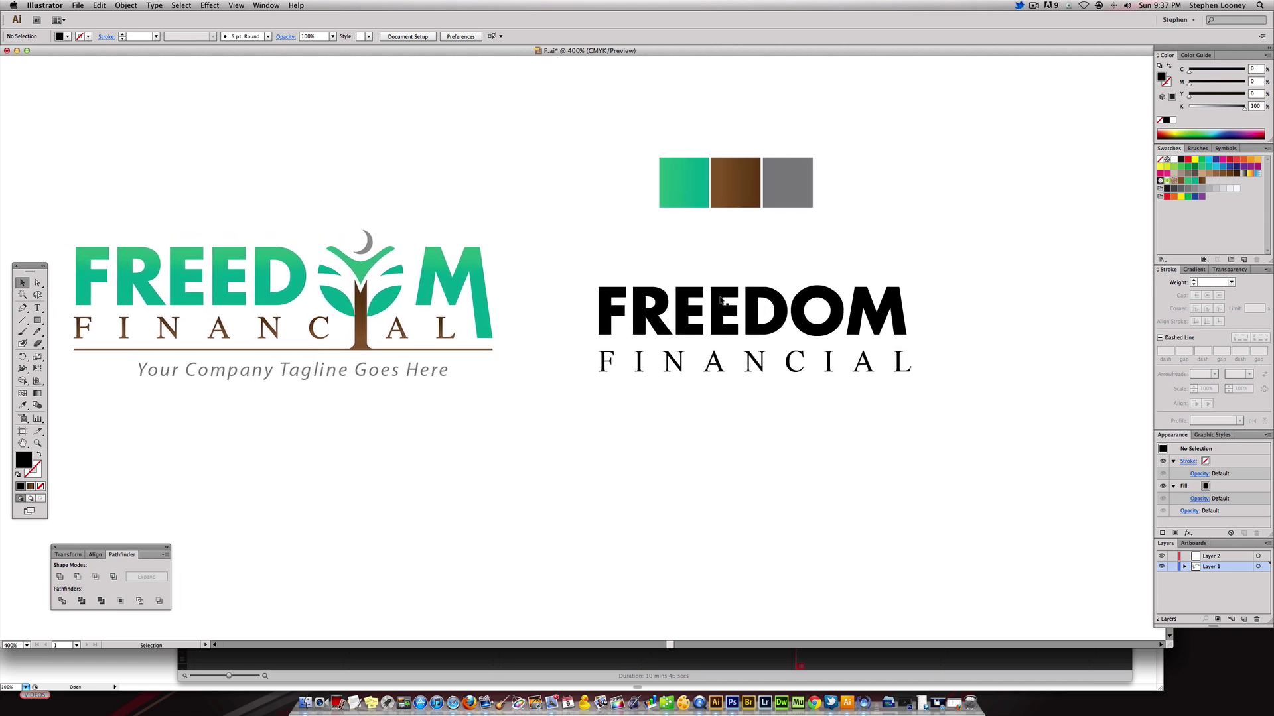
drag(582, 267, 968, 411)
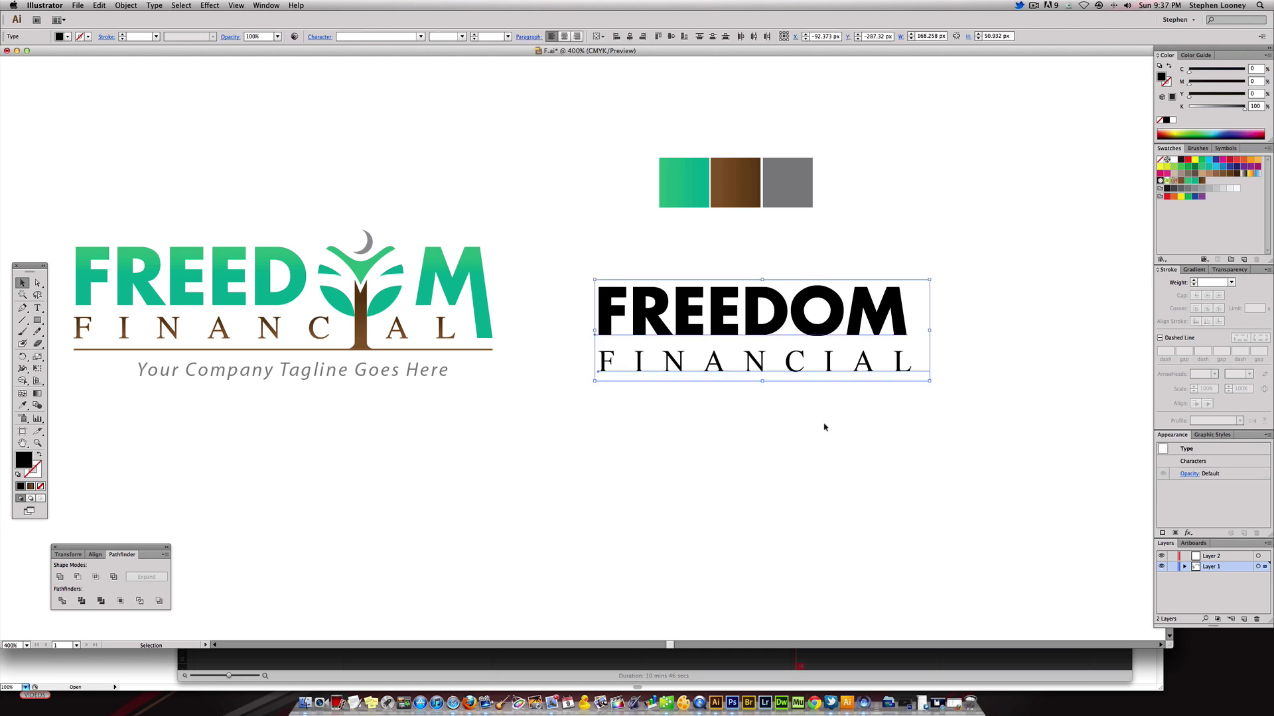
click(826, 427)
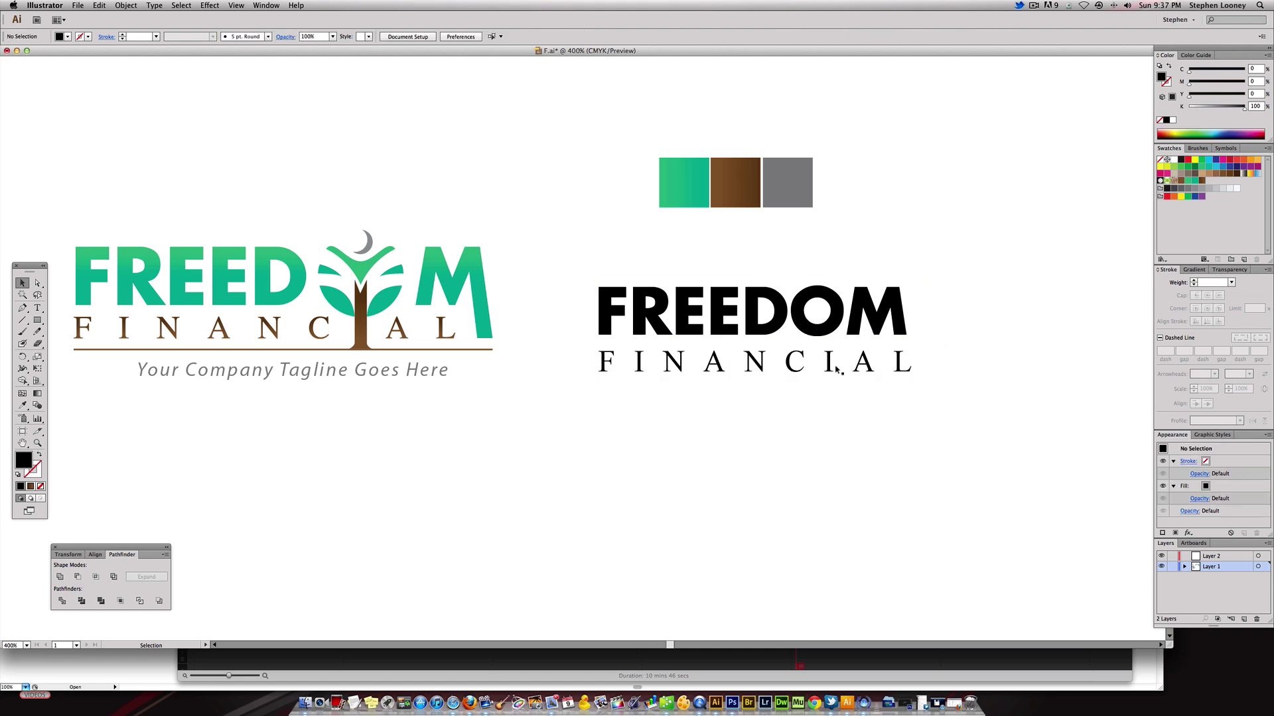
click(835, 368)
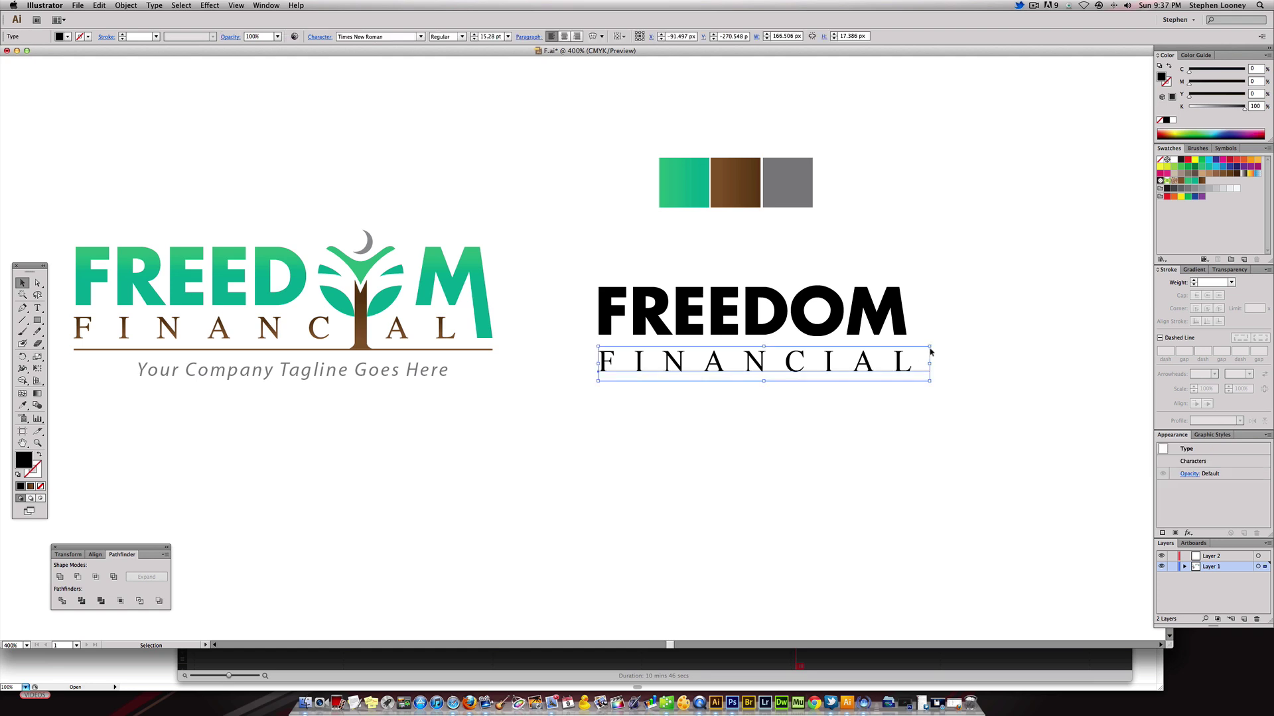
mouse_move(931, 346)
mouse_down()
mouse_move(901, 346)
mouse_move(912, 343)
mouse_up()
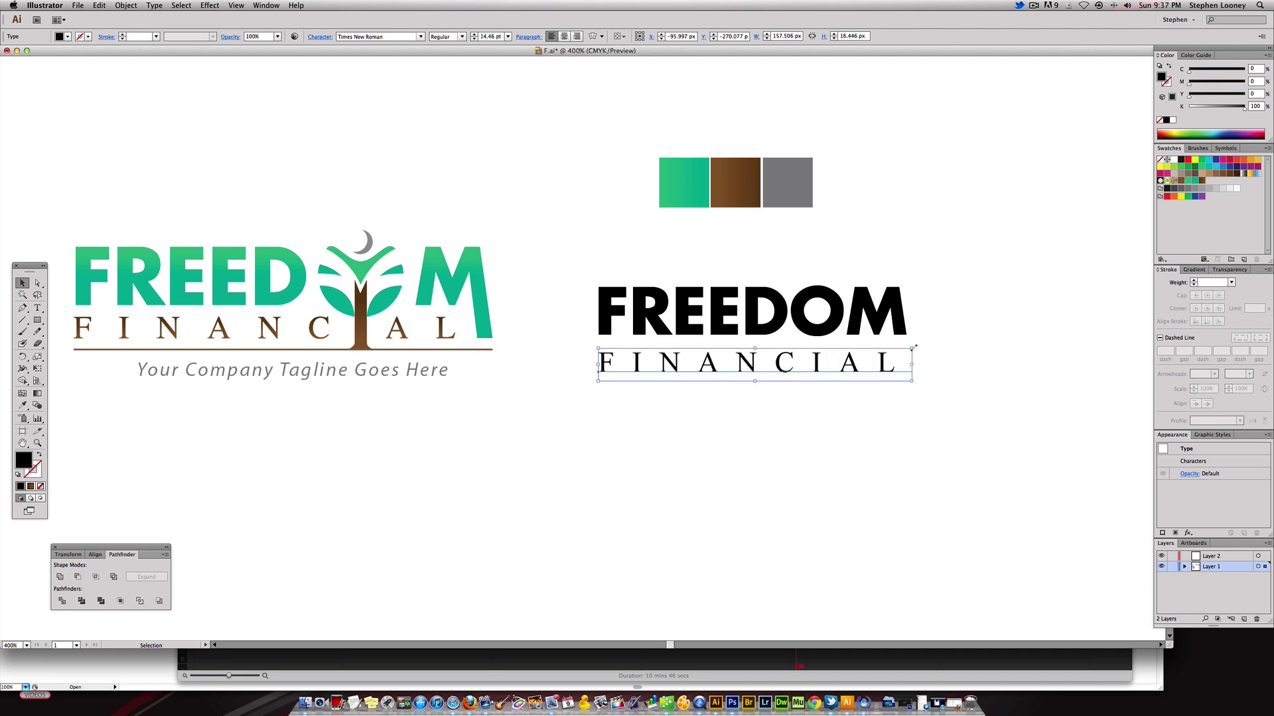
click(951, 347)
click(889, 362)
click(944, 359)
Step: Convert both the FREEDOM and FINANCIAL text objects to outlines
scroll(893, 372, up, 2)
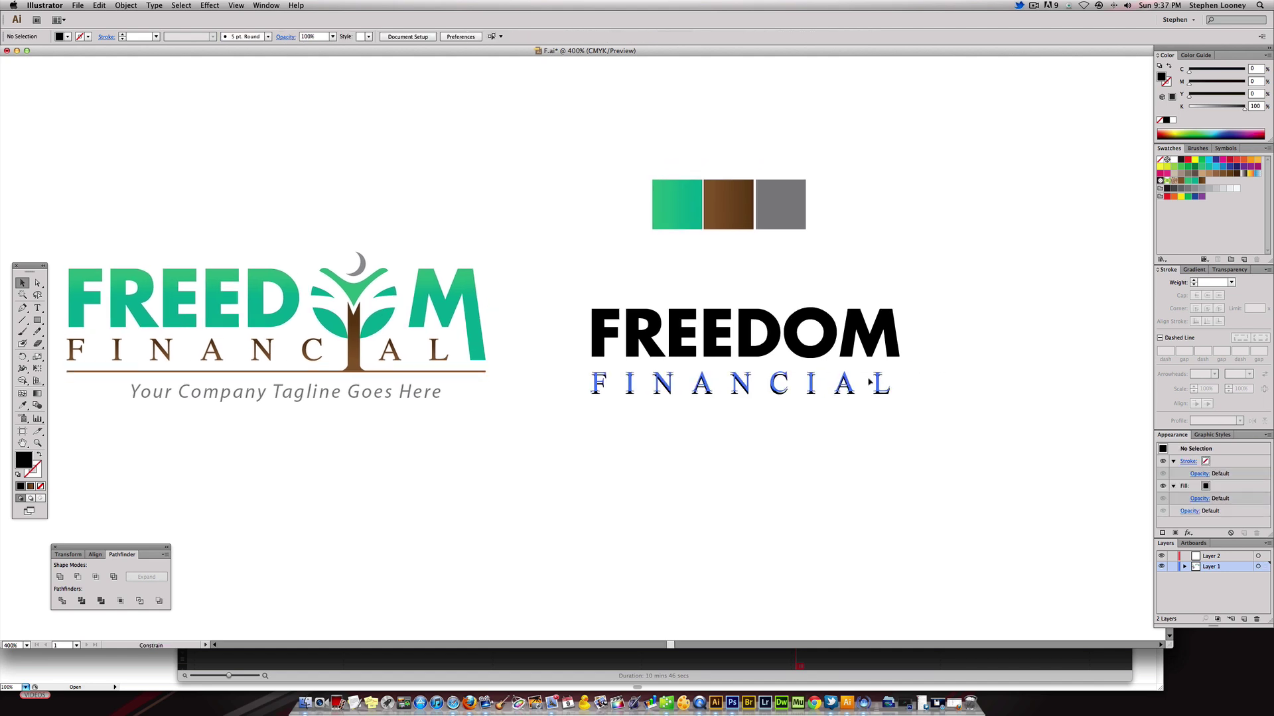
click(888, 382)
click(922, 439)
drag(957, 447, 629, 307)
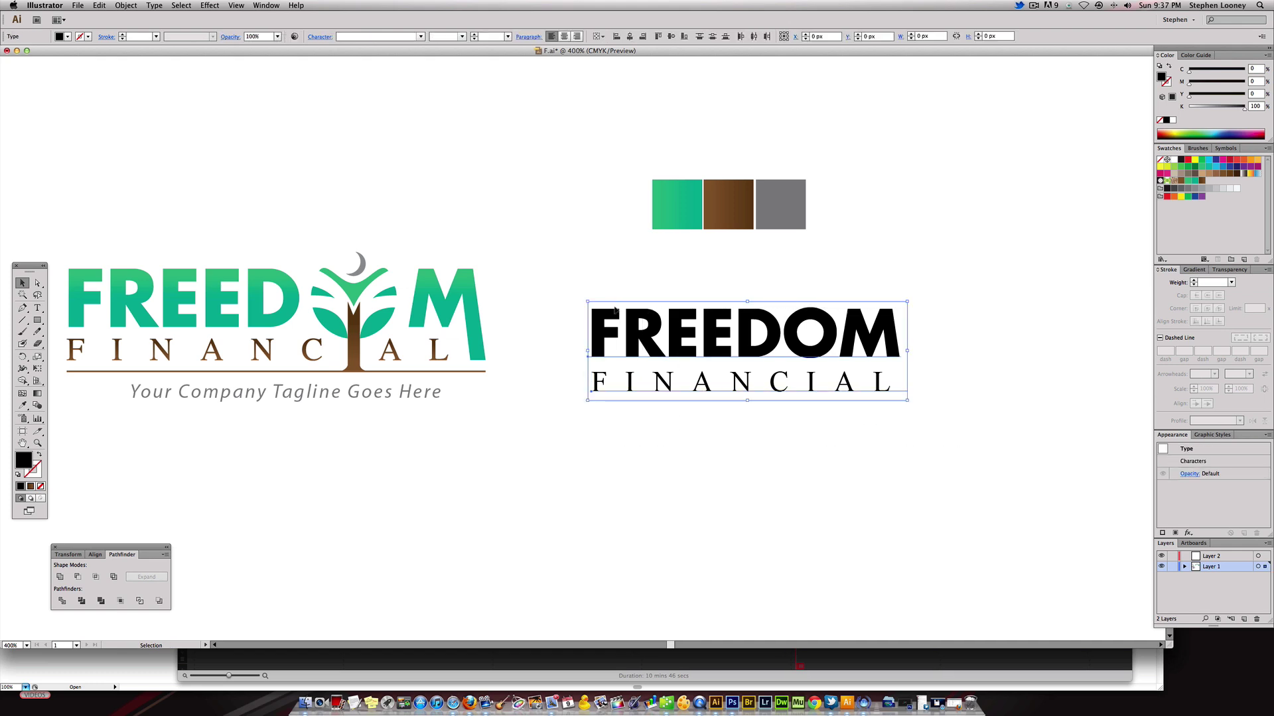
click(159, 5)
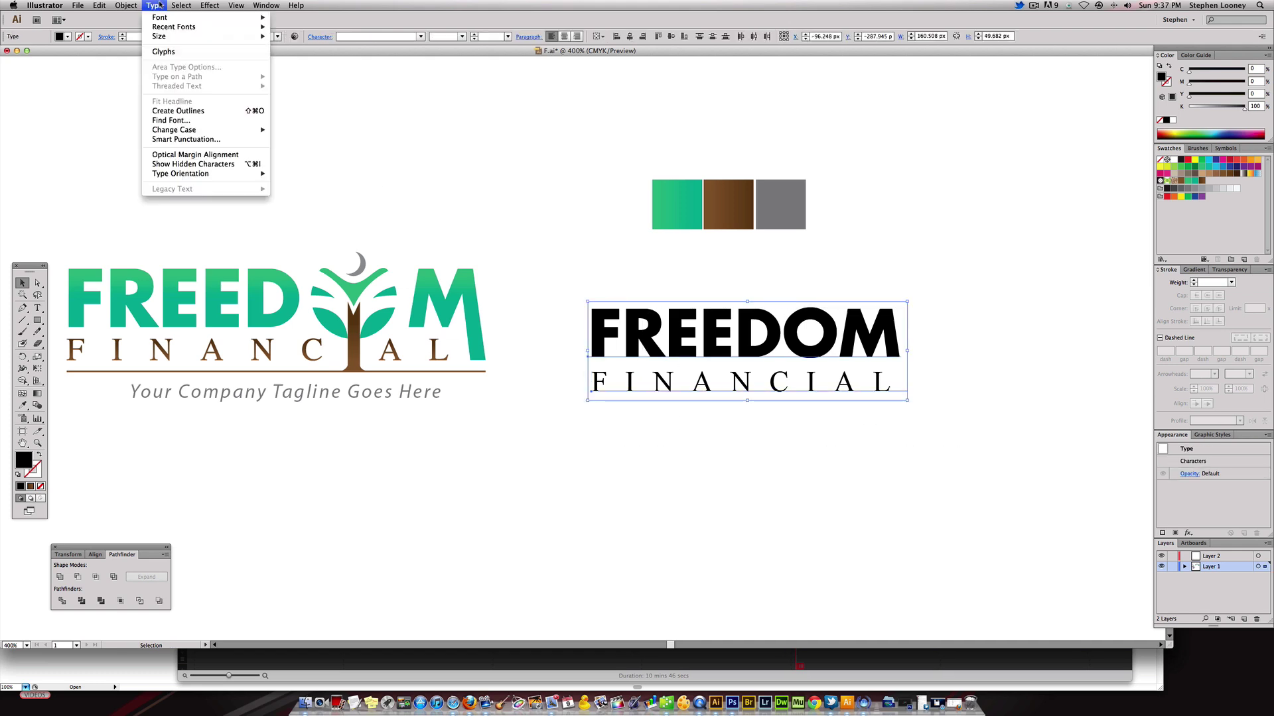
click(191, 113)
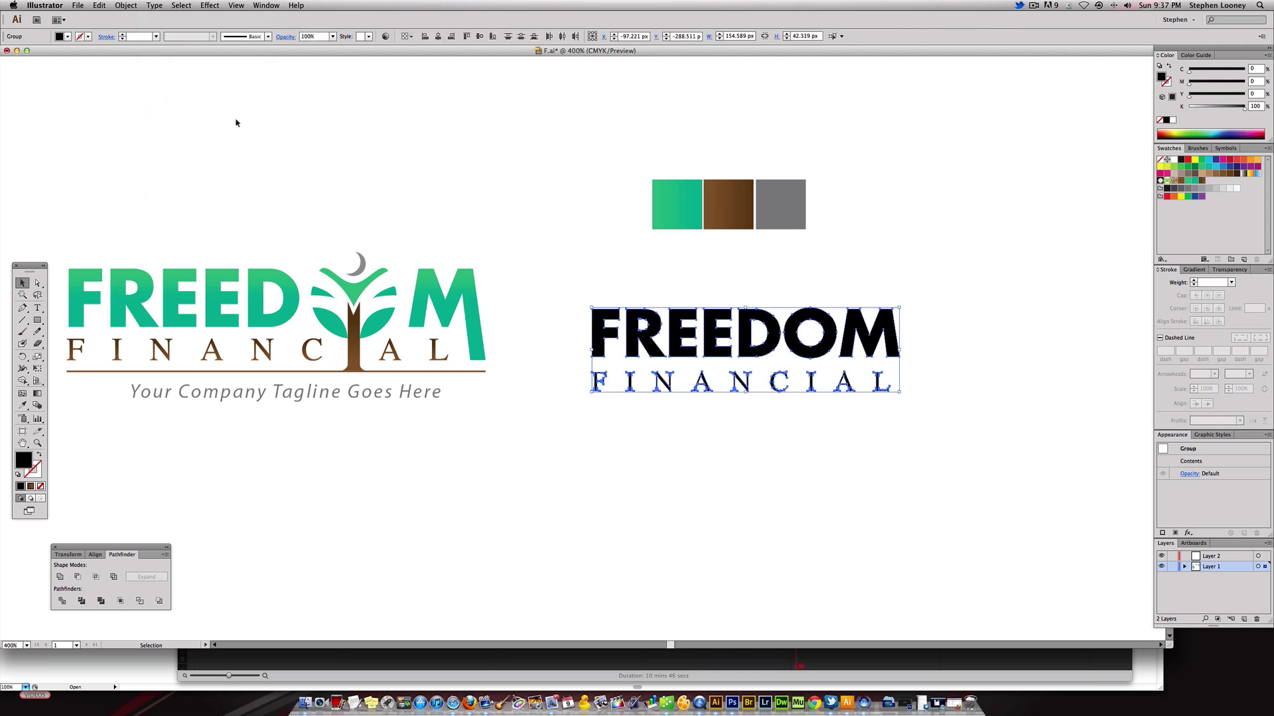
click(563, 281)
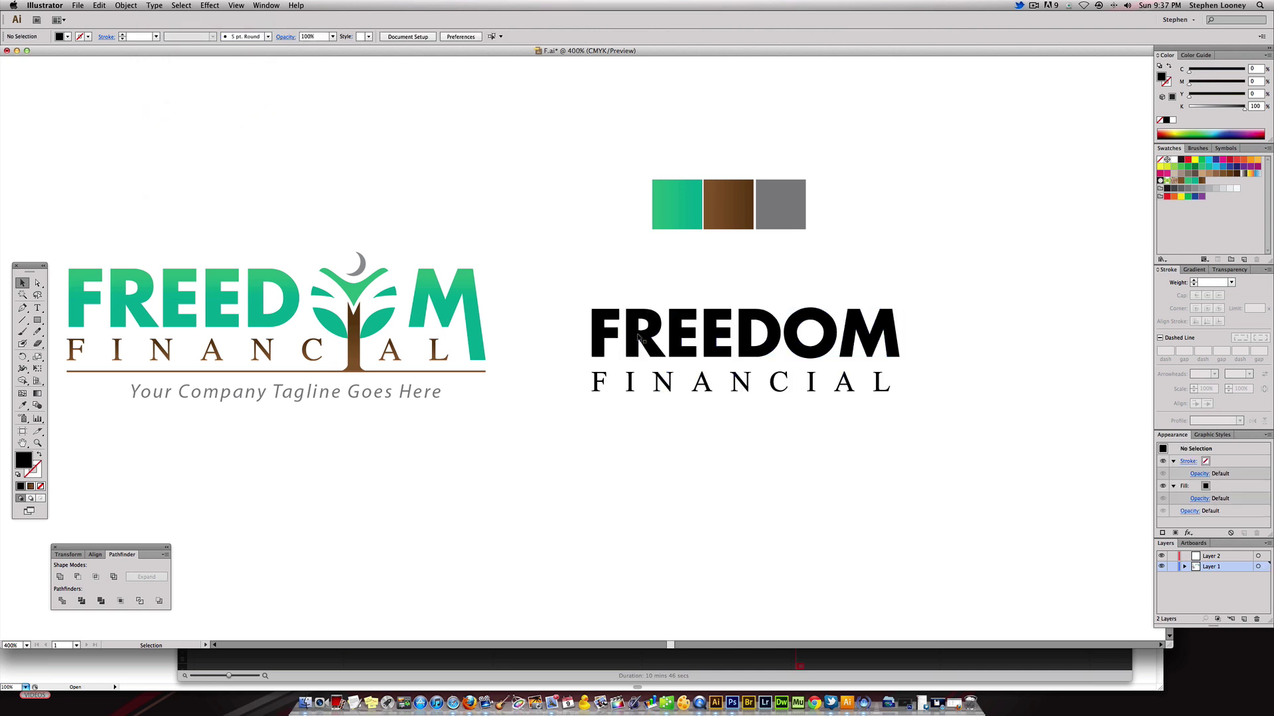
Step: Fill the outlined FREEDOM with the green gradient sampled from the green colour square
click(680, 317)
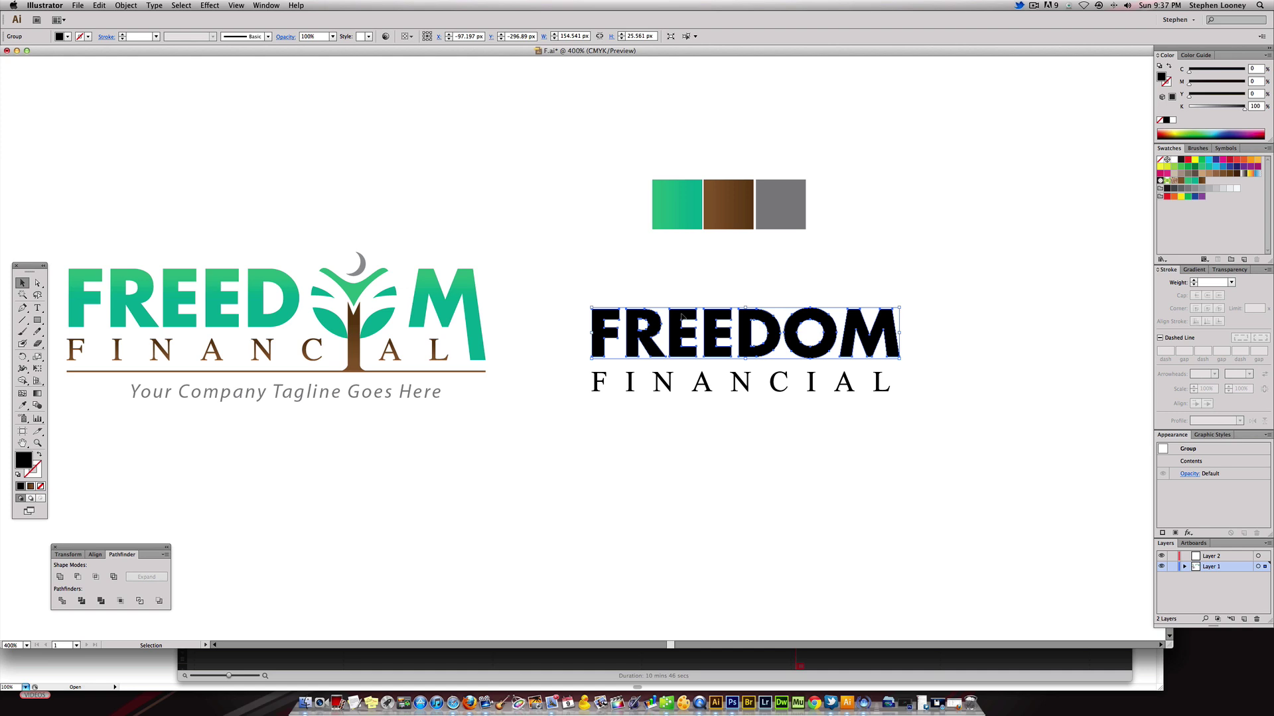
click(23, 405)
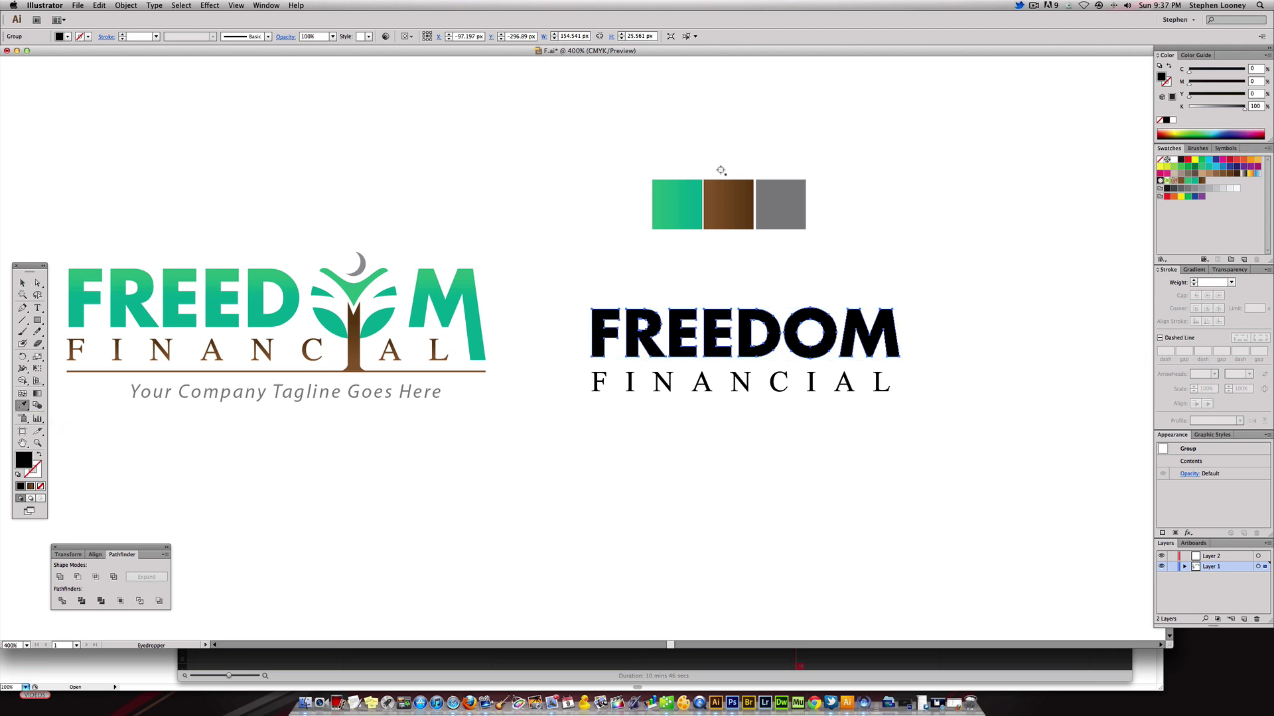
click(676, 208)
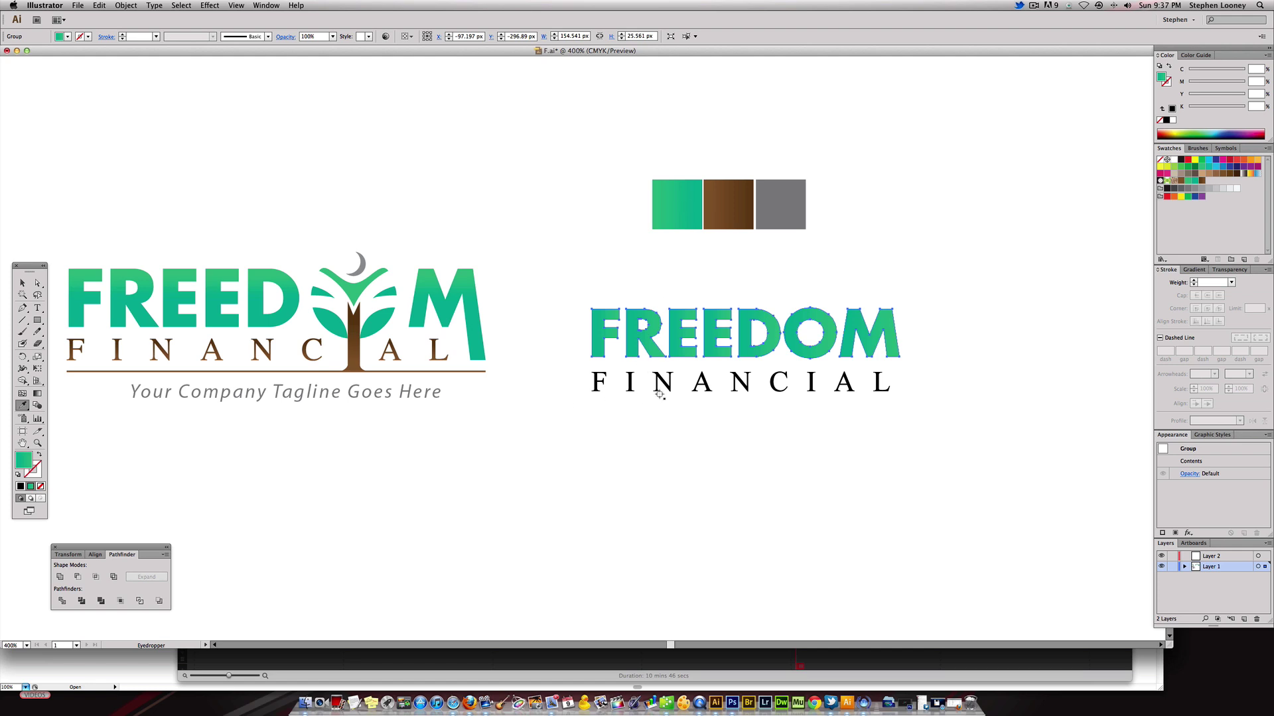
Step: Fill the outlined FINANCIAL with the brown gradient sampled from the brown colour square
key(v)
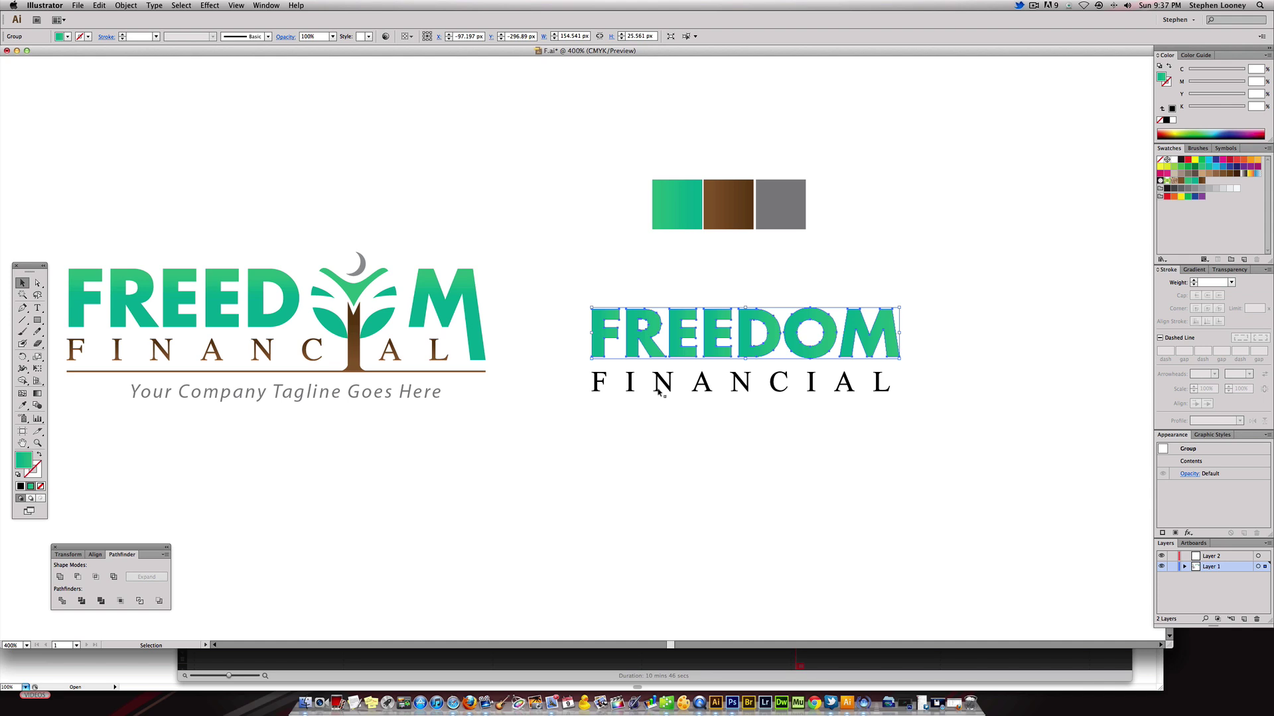
click(659, 390)
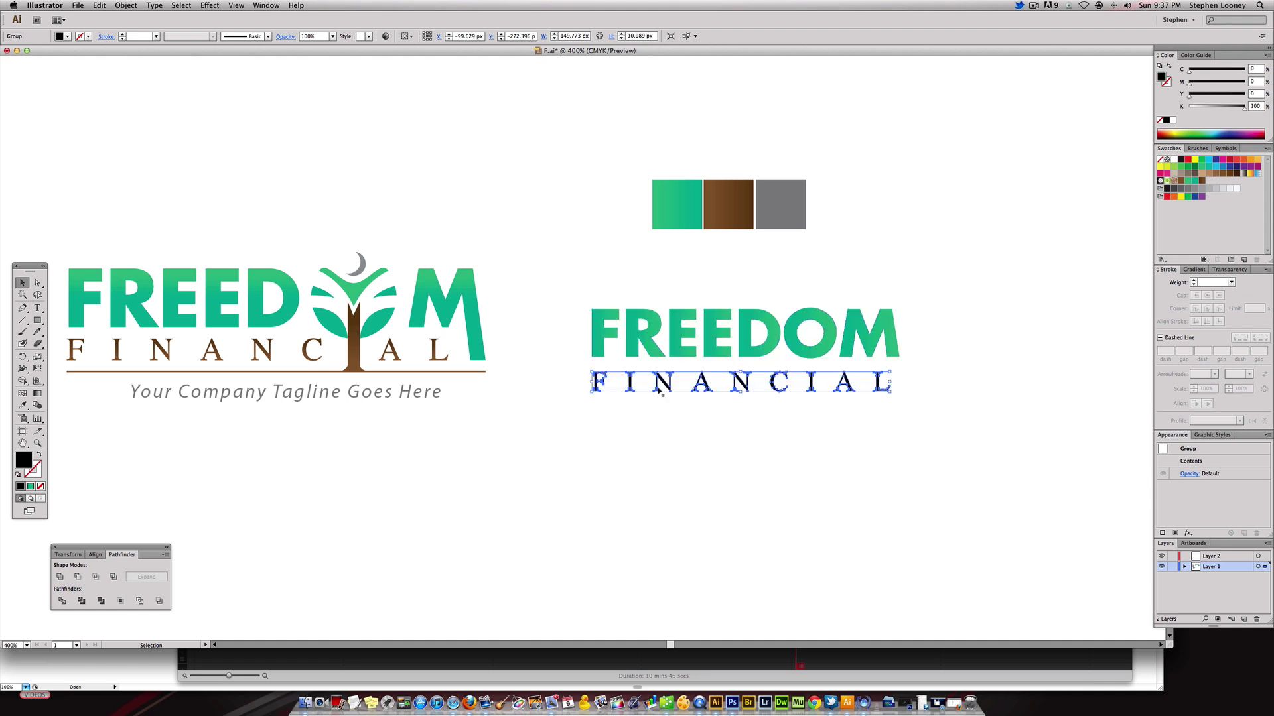
key(i)
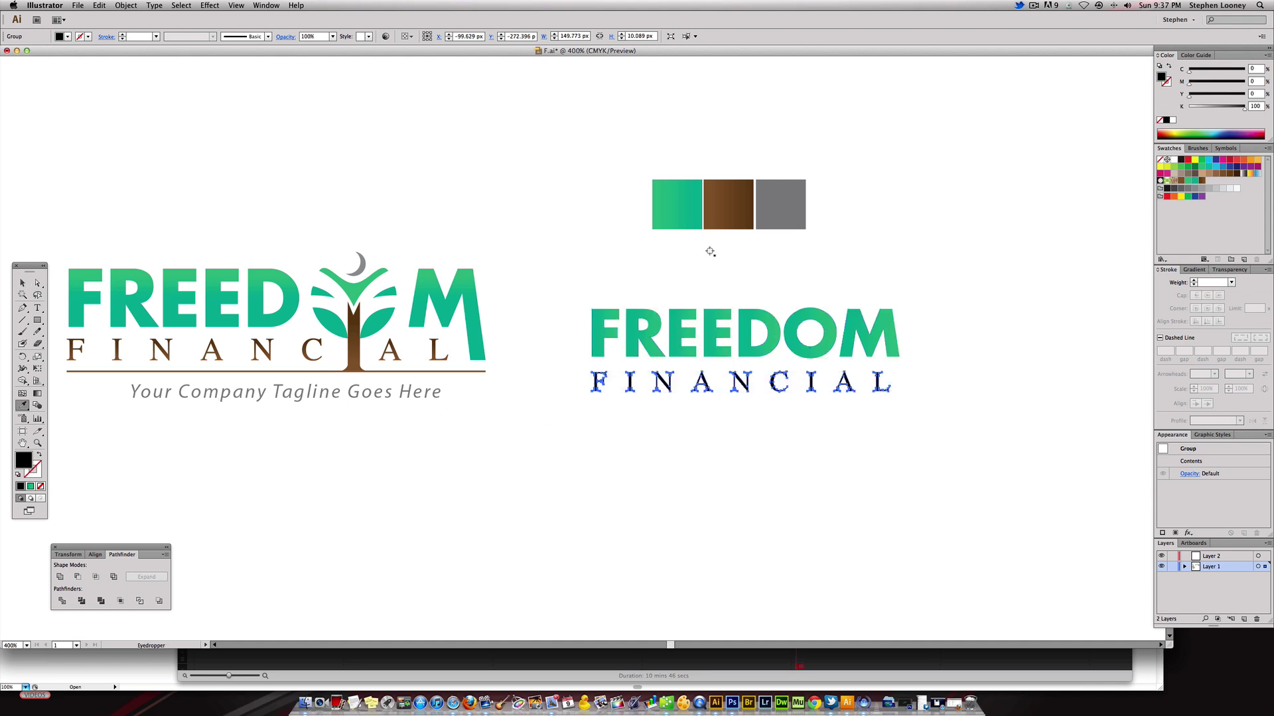
click(727, 210)
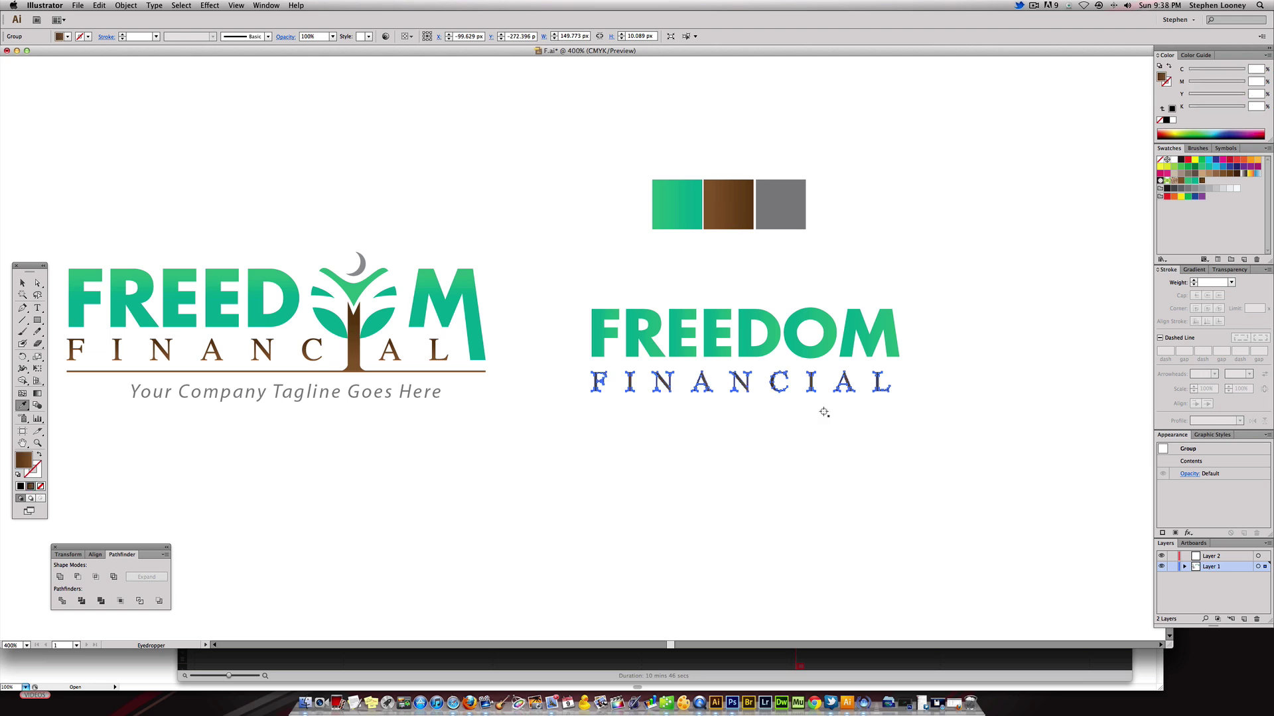
key(v)
click(816, 466)
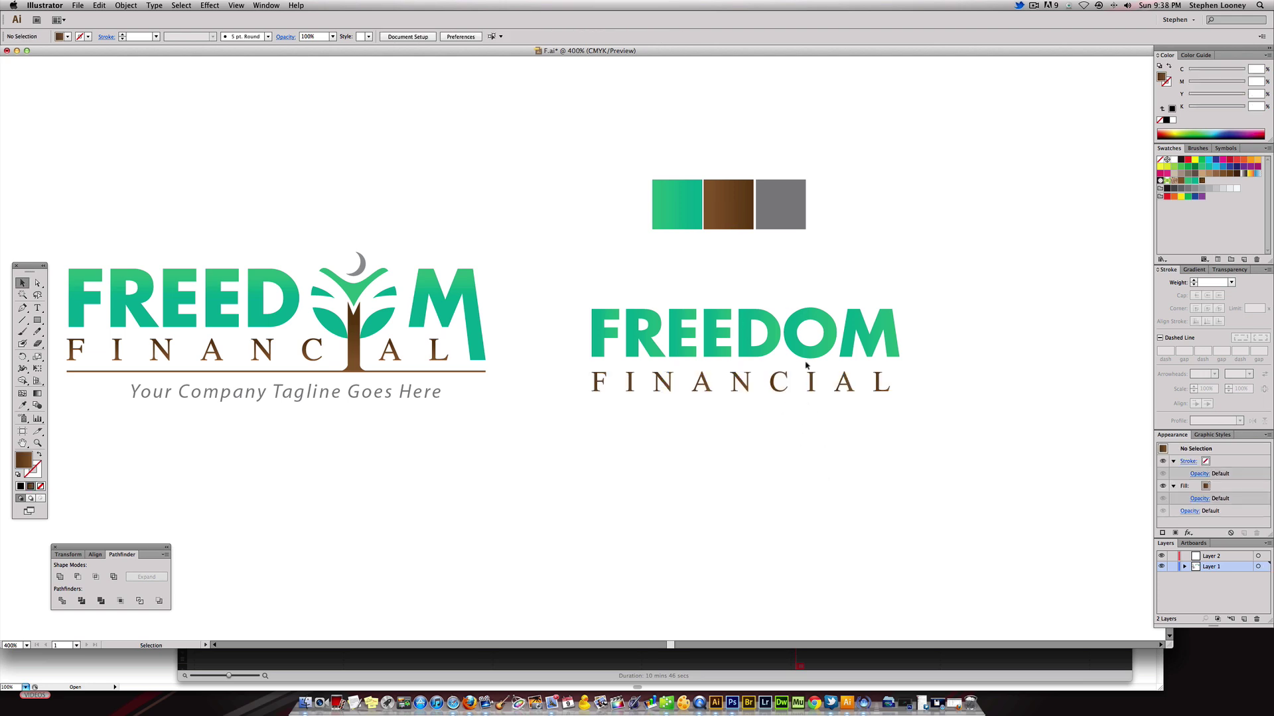
Step: Delete the O of FREEDOM and the I beneath it in FINANCIAL to make room for the tree
key(a)
drag(812, 354, 822, 420)
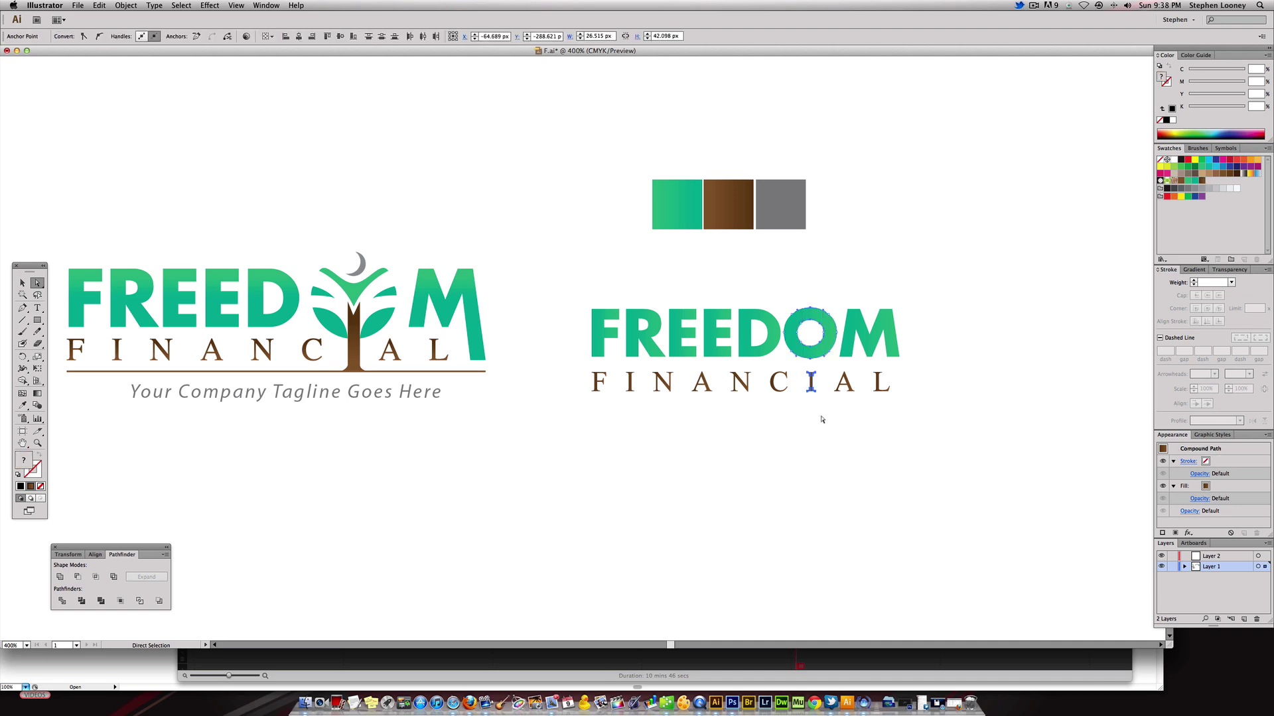
key(Delete)
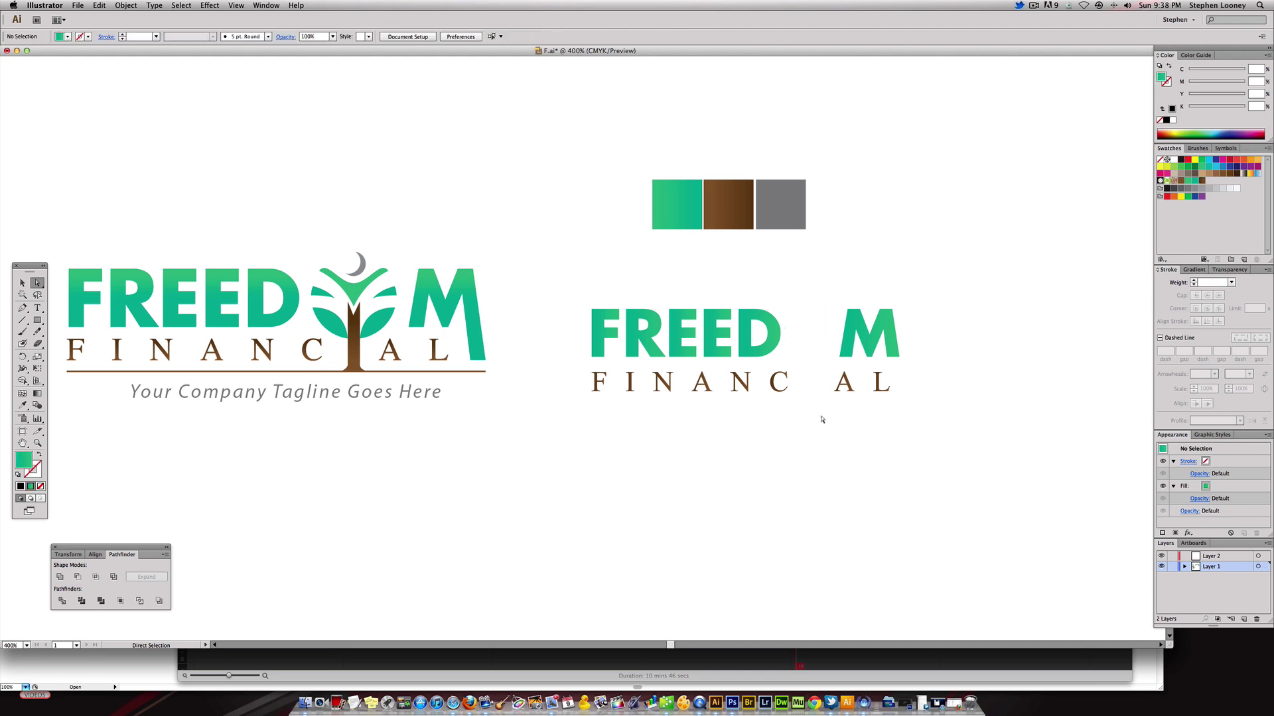
Step: Move the tree and crescent moon symbol out of the reference logo into the empty space below its tagline
drag(630, 261, 643, 262)
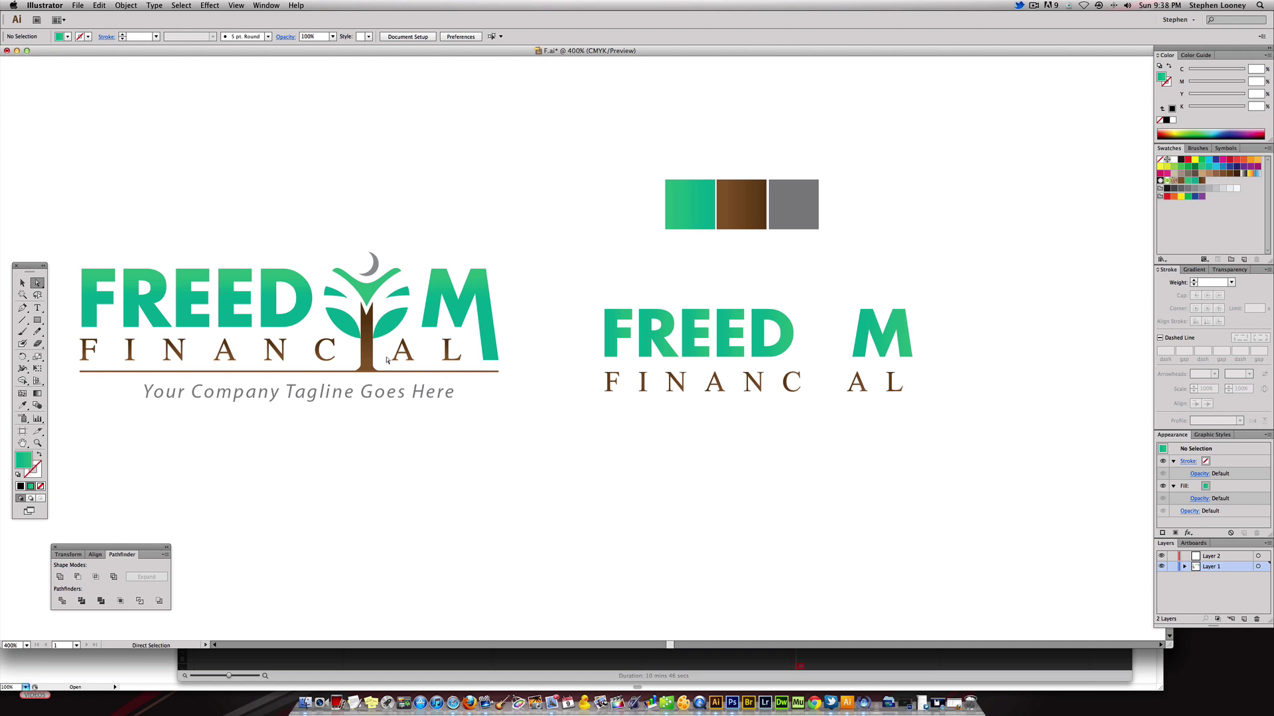
click(22, 283)
click(368, 291)
click(361, 251)
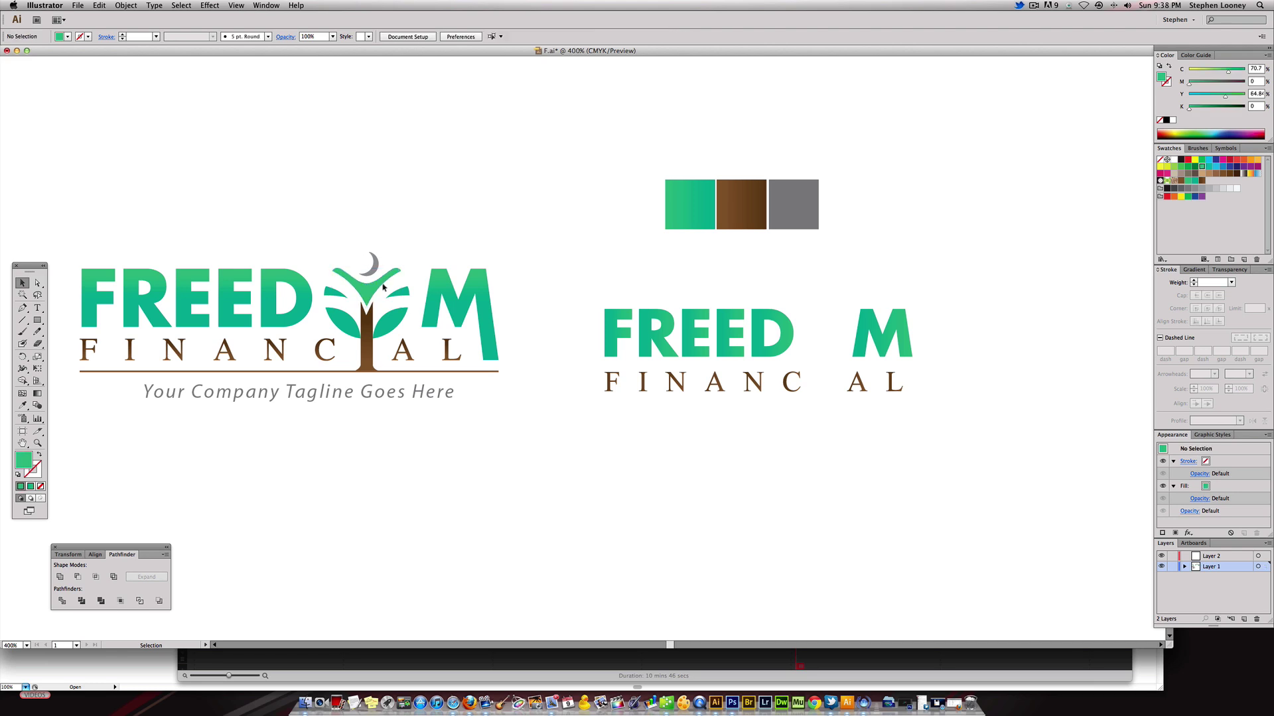
drag(349, 259, 460, 510)
key(super+z)
drag(373, 343, 452, 596)
click(586, 557)
drag(449, 527, 455, 390)
Step: Draw a green circle about 18.8 px in diameter with the Ellipse tool beside the reference tree symbol
key(super+space)
drag(341, 305, 699, 589)
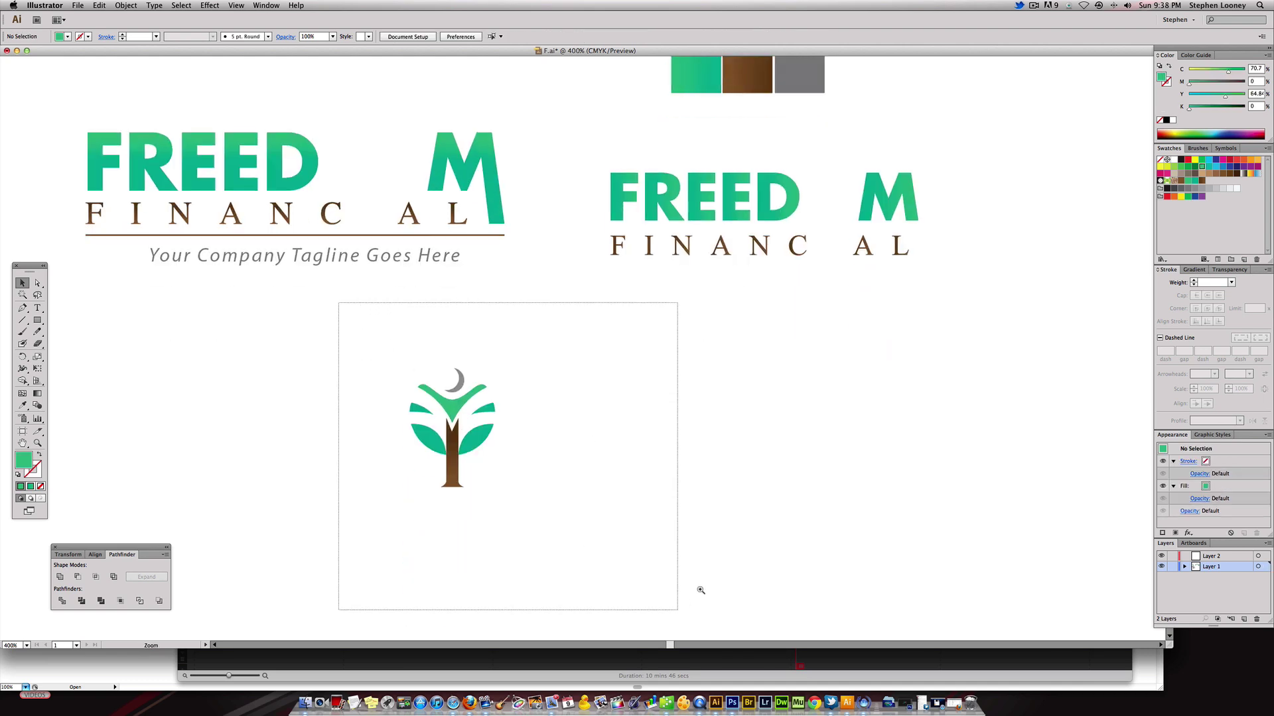
alt+super+click(692, 350)
drag(678, 378, 676, 413)
click(37, 321)
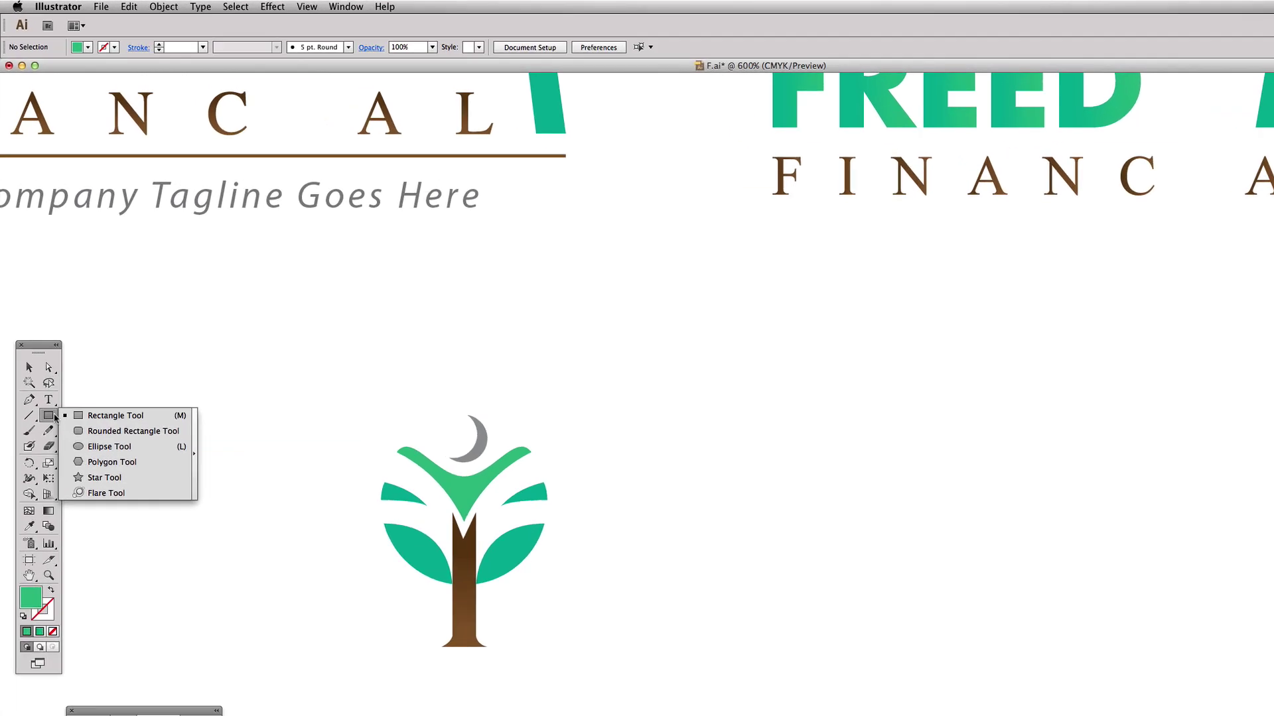
click(85, 343)
drag(812, 476, 900, 563)
Step: Duplicate the circle with a slight offset up and to the left of the original, and select both overlapping circles
click(34, 438)
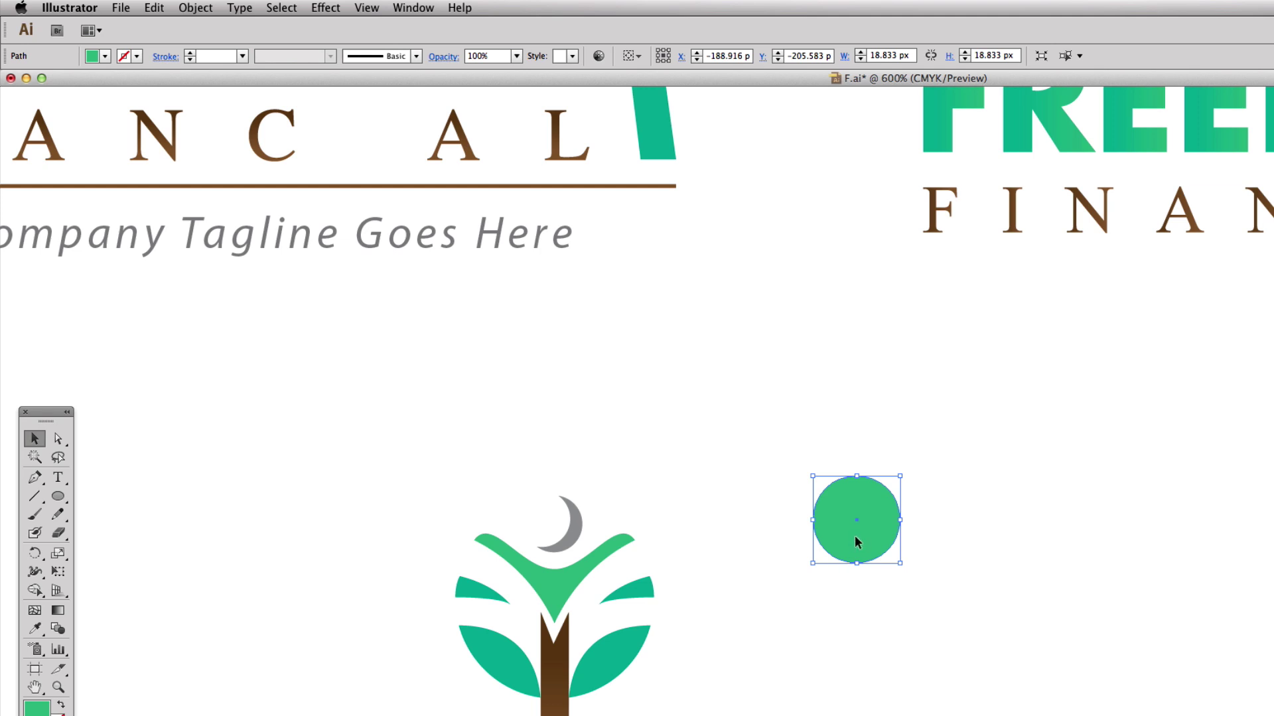
drag(854, 538, 844, 535)
click(949, 590)
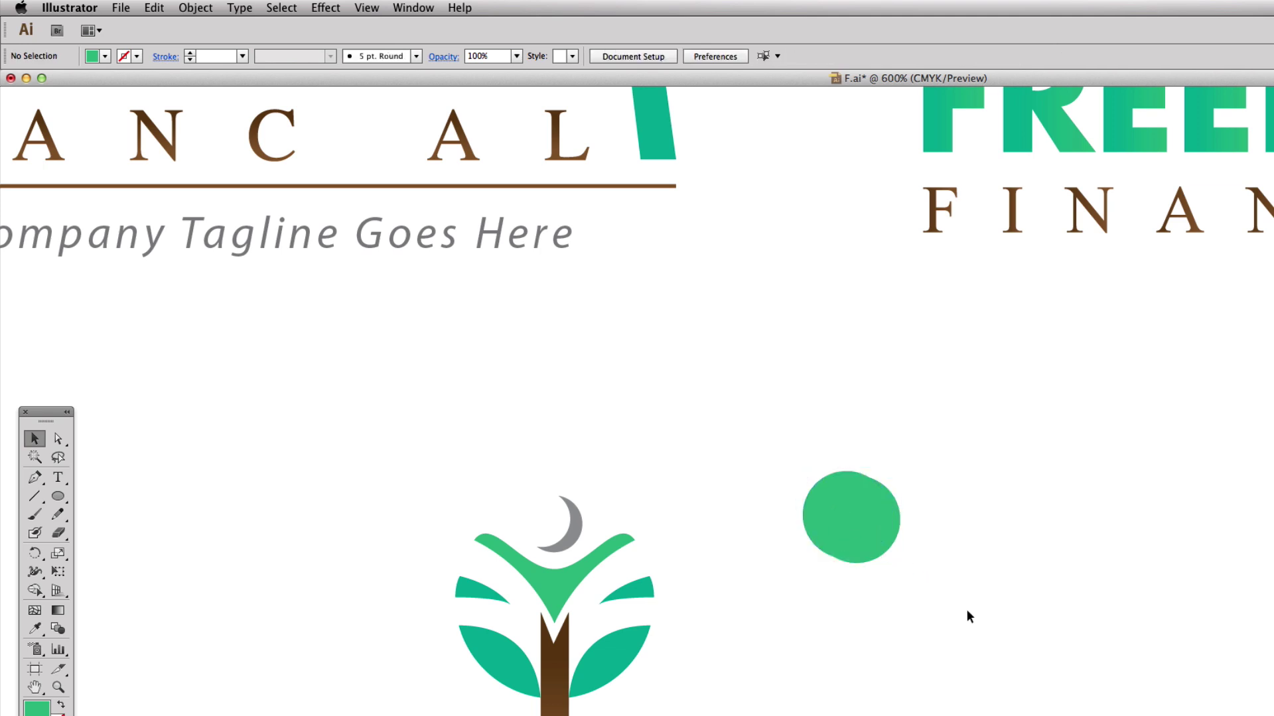
drag(965, 610, 773, 453)
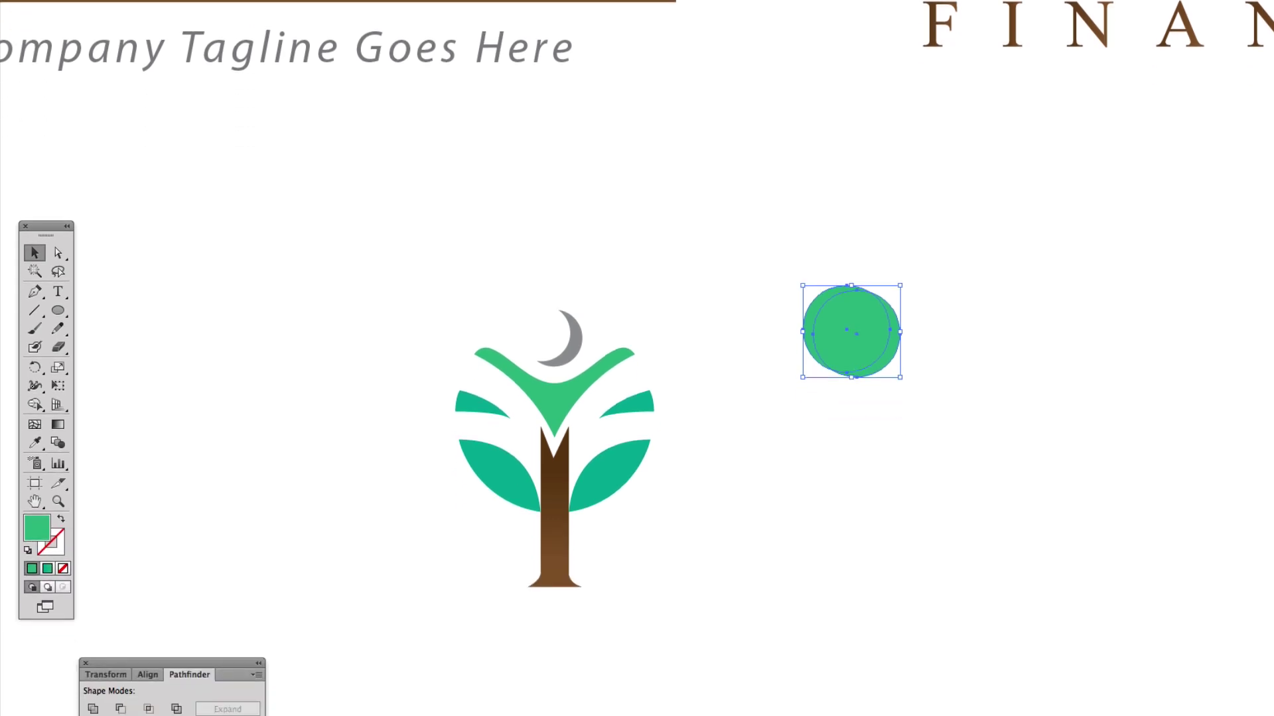